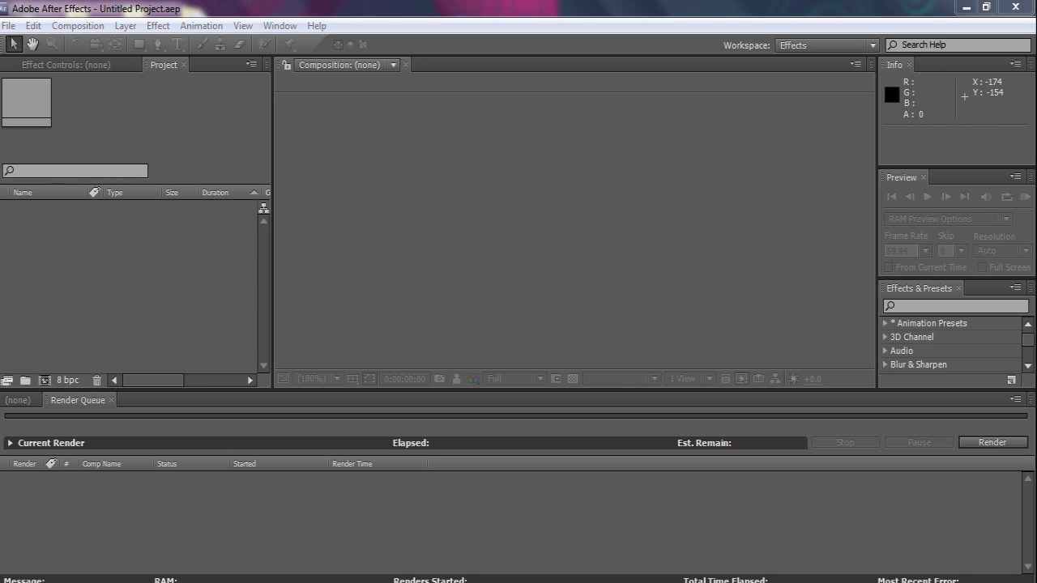
- Import the Comp 1.mp4 gameplay video from the Desktop into the project
{"action": "left_click", "coordinate": [8, 26]}
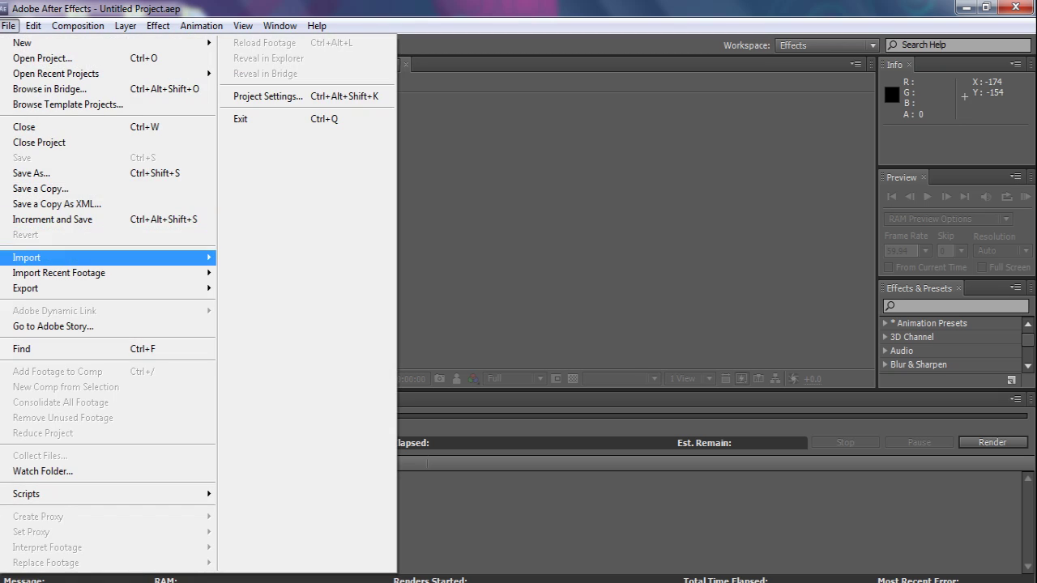
{"action": "left_click", "coordinate": [251, 258]}
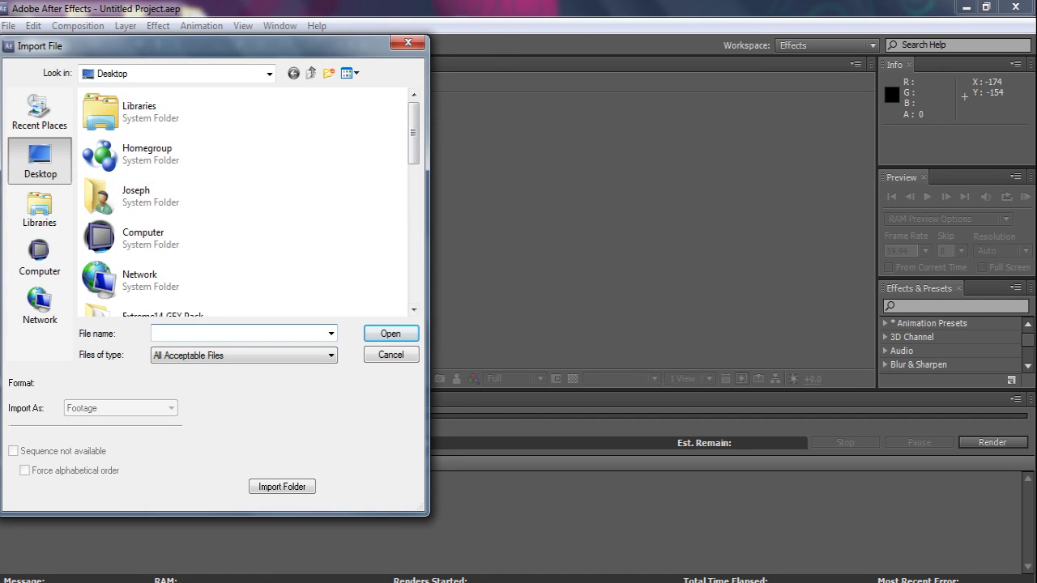
{"action": "scroll", "coordinate": [243, 203], "scroll_direction": "down", "scroll_amount": 3}
{"action": "scroll", "coordinate": [243, 202], "scroll_direction": "down", "scroll_amount": 4}
{"action": "scroll", "coordinate": [243, 203], "scroll_direction": "down", "scroll_amount": 2}
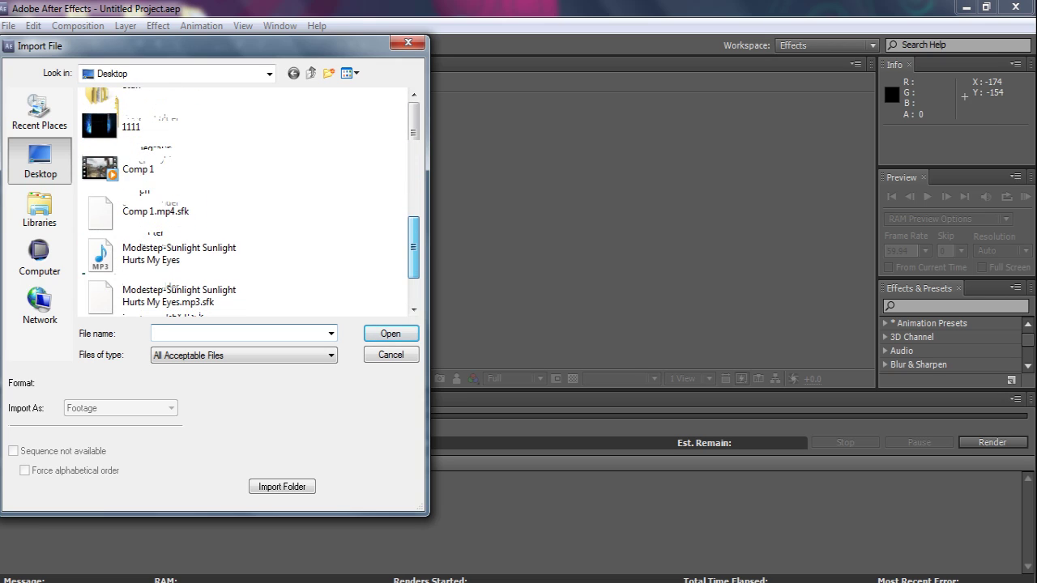
{"action": "scroll", "coordinate": [243, 202], "scroll_direction": "down", "scroll_amount": 1}
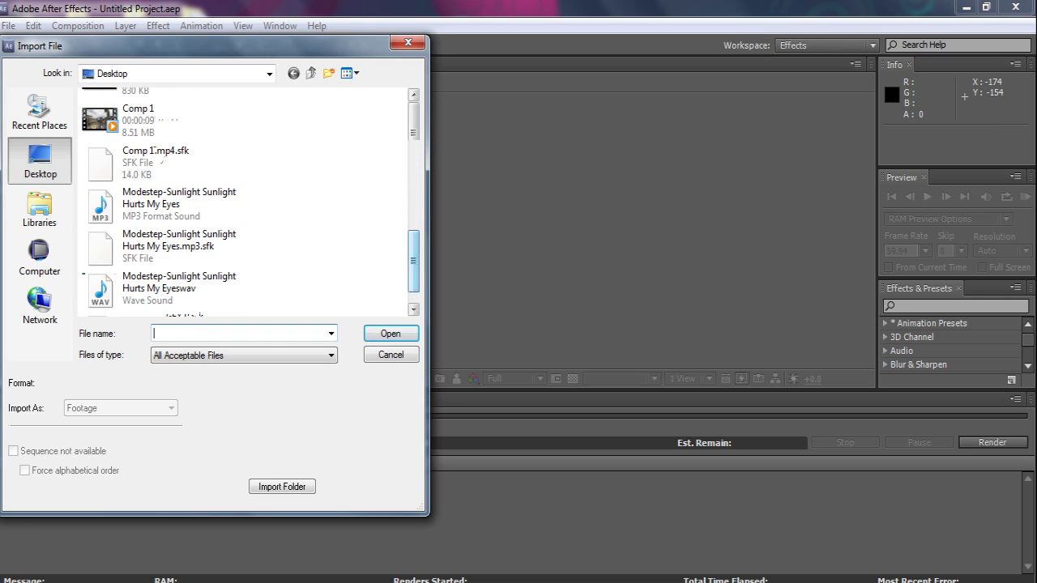
{"action": "left_click", "coordinate": [162, 120]}
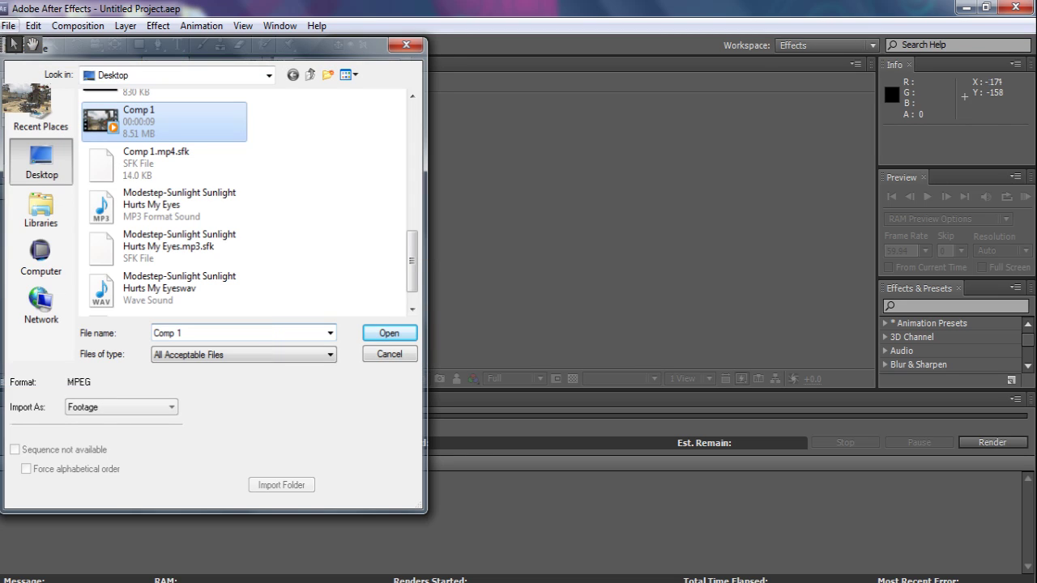
{"action": "key", "text": "Return"}
- Create a new 1280x720, 59.94 fps composition named Comp 1
{"action": "key", "text": "alt+c"}
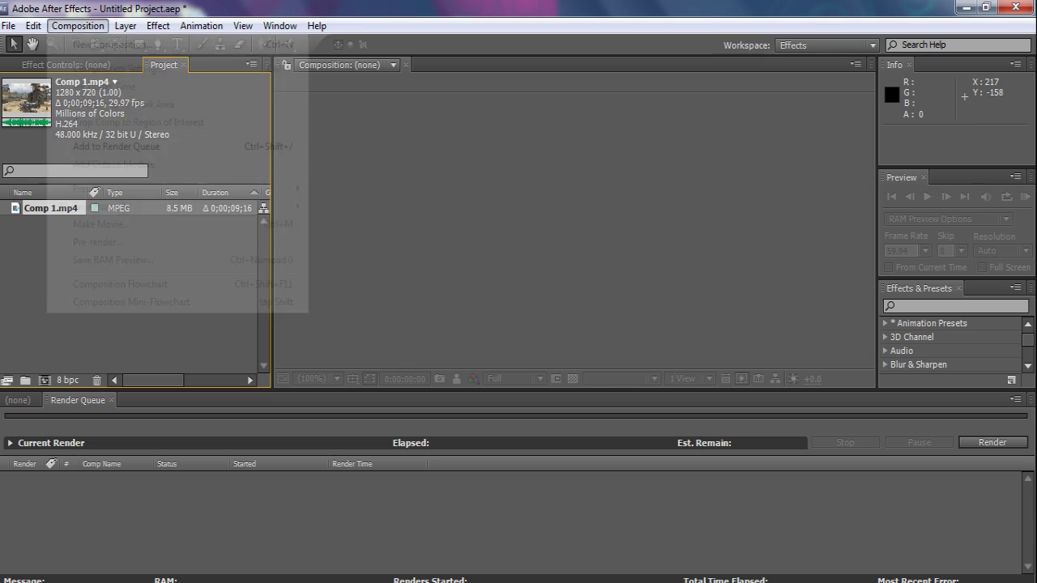
{"action": "key", "text": "Escape"}
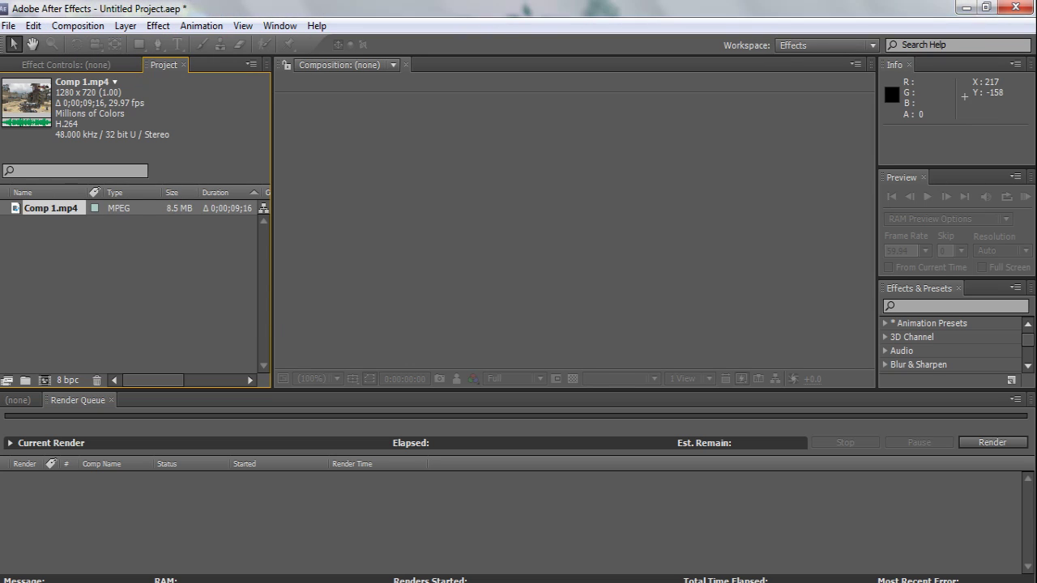
{"action": "key", "text": "alt+c"}
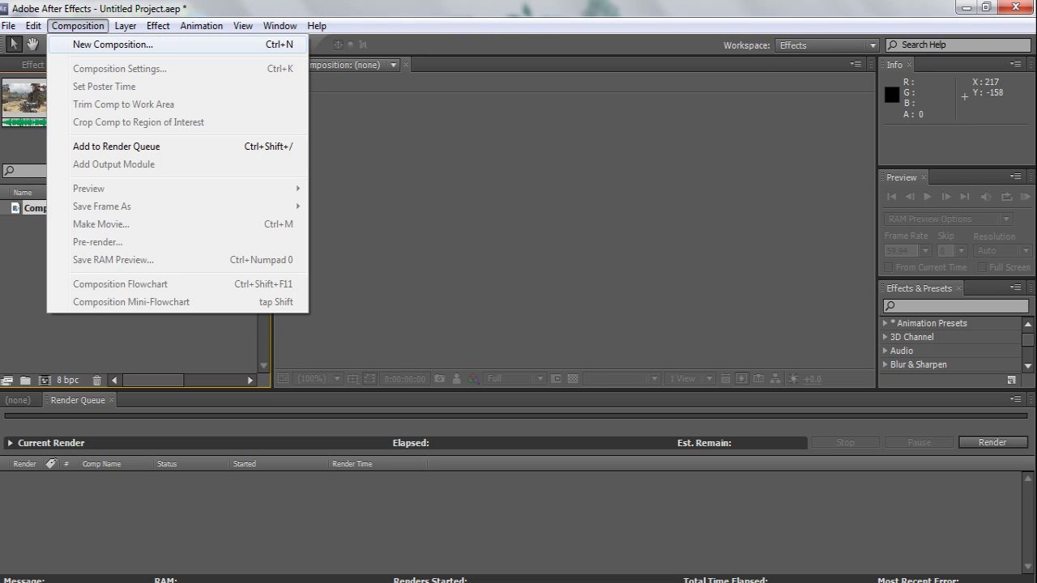
{"action": "key", "text": "Return"}
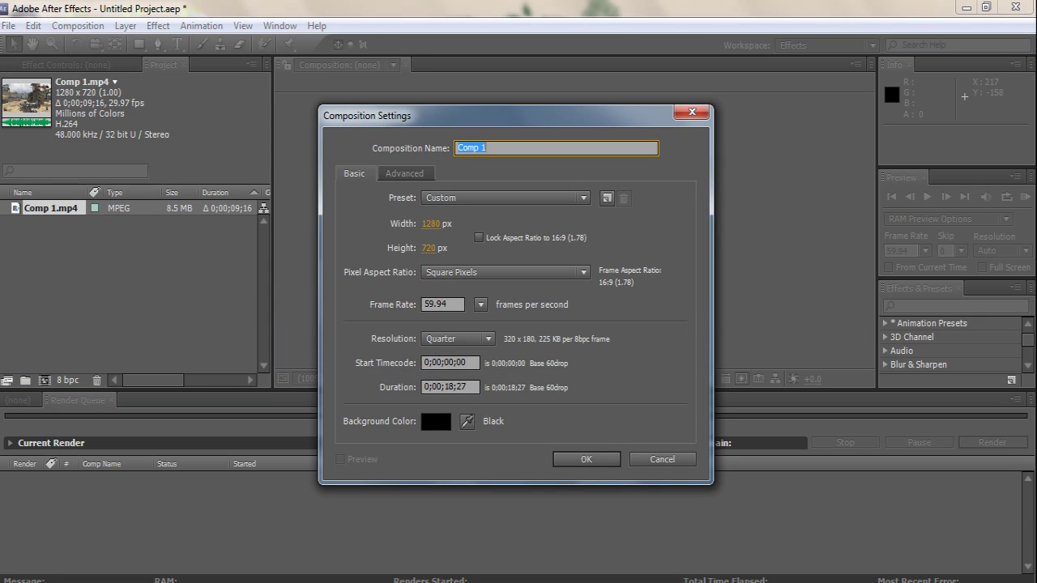
{"action": "left_click", "coordinate": [445, 305]}
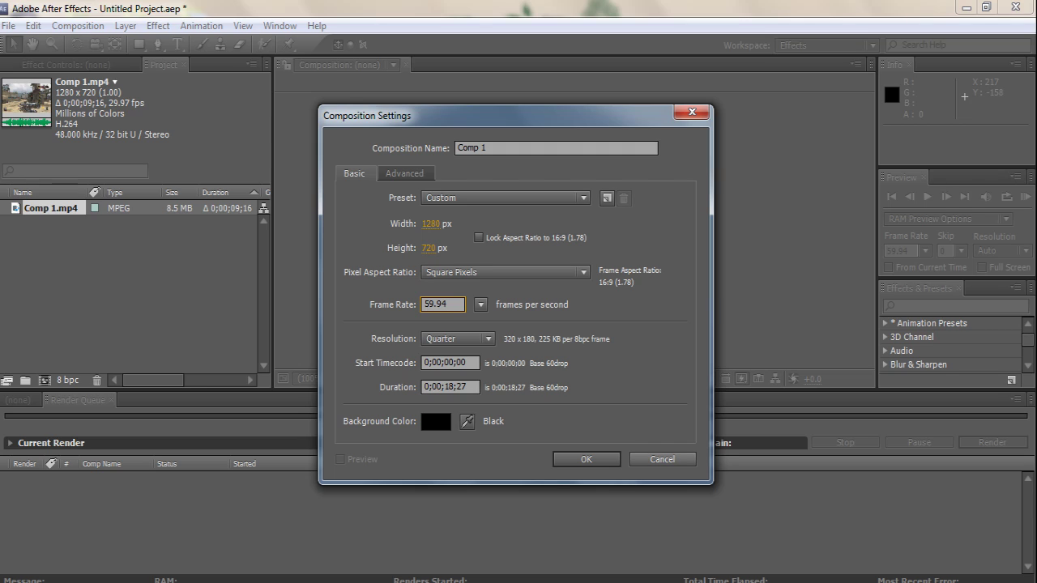
{"action": "left_click", "coordinate": [404, 174]}
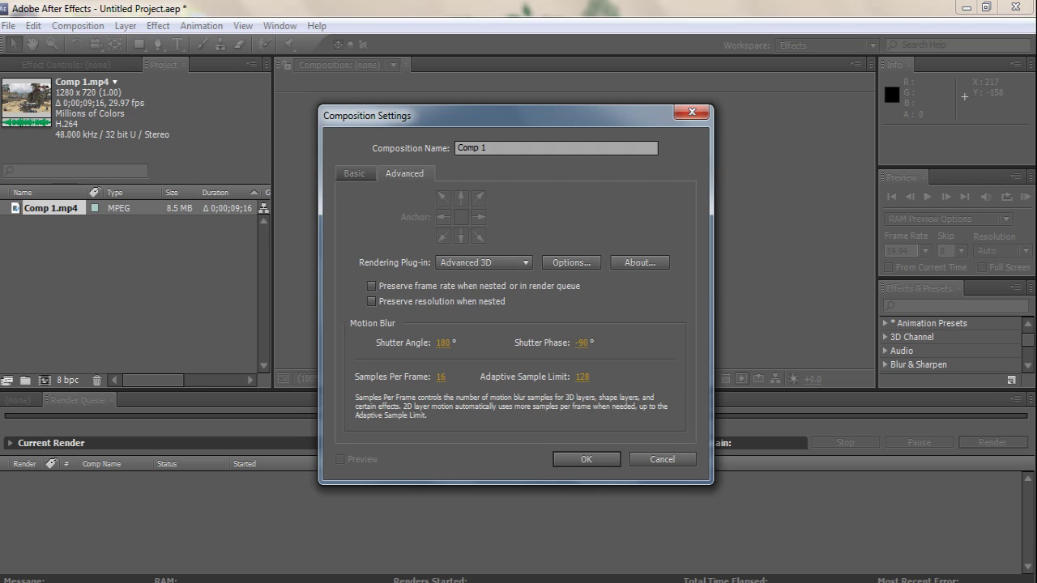
{"action": "left_click", "coordinate": [354, 174]}
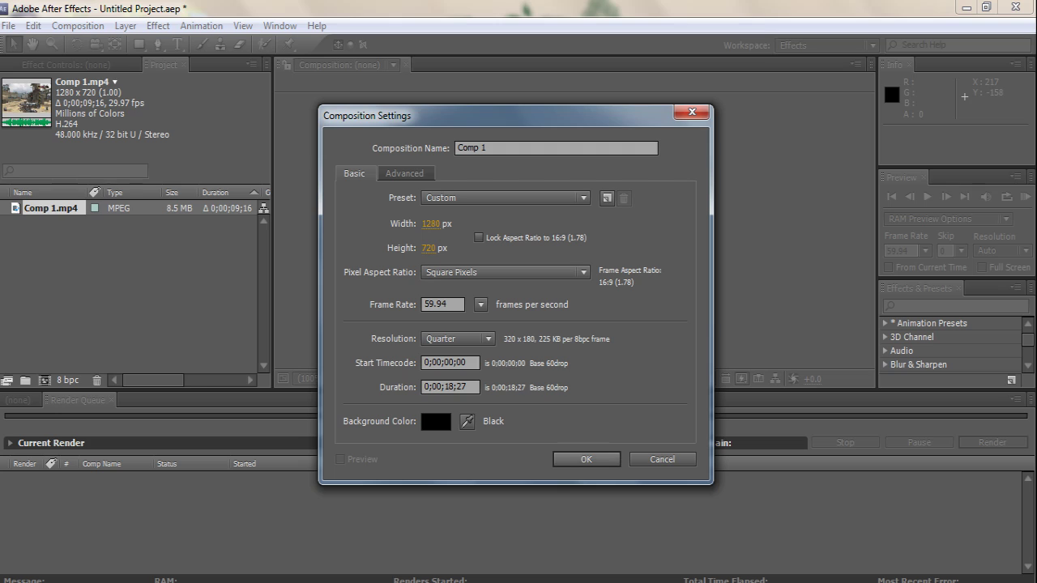
{"action": "key", "text": "Return"}
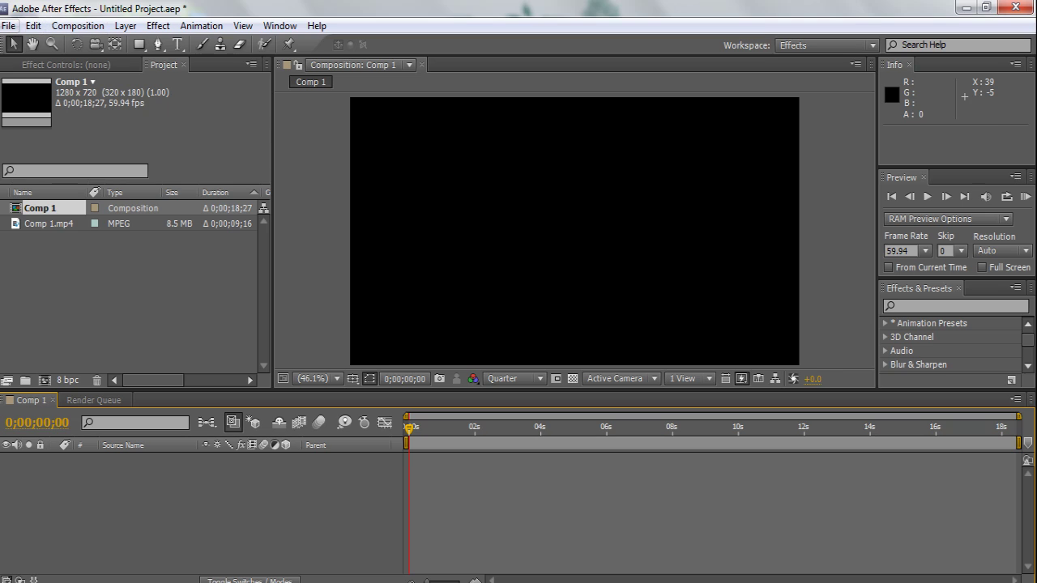
- Add Comp 1.mp4 as a layer in Comp 1 and park on the scoped-in frame at 0;00;02;42
{"action": "left_click_drag", "start_coordinate": [48, 224], "coordinate": [575, 232]}
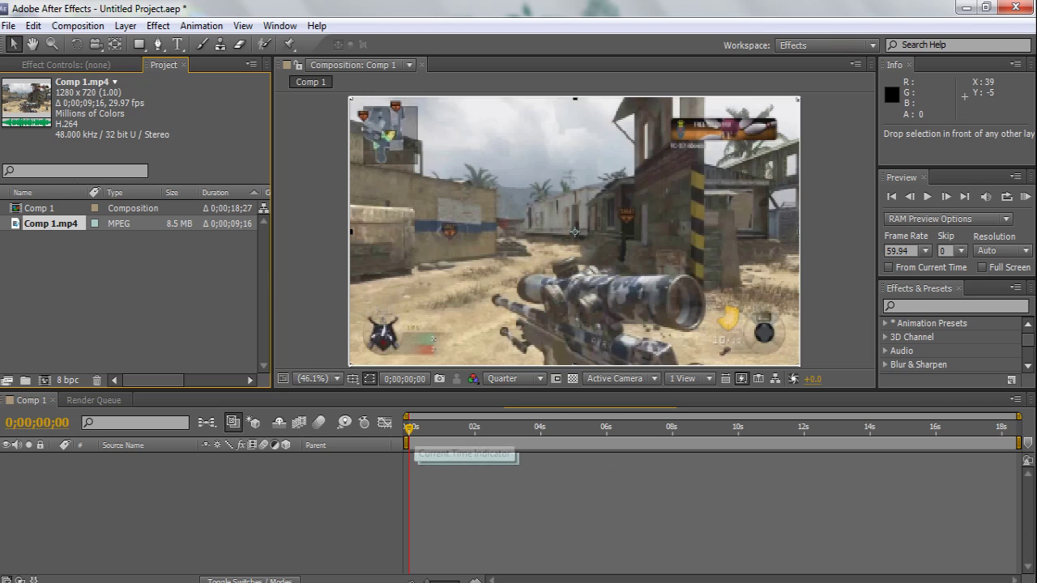
{"action": "key", "text": "space"}
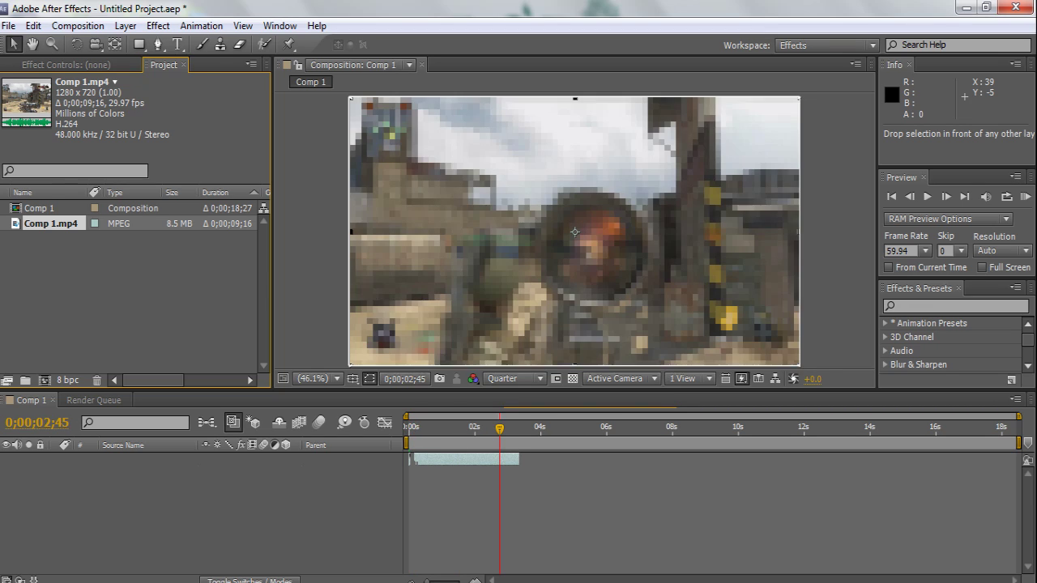
{"action": "left_click_drag", "start_coordinate": [575, 232], "coordinate": [574, 233]}
{"action": "key", "text": "Page_Up"}
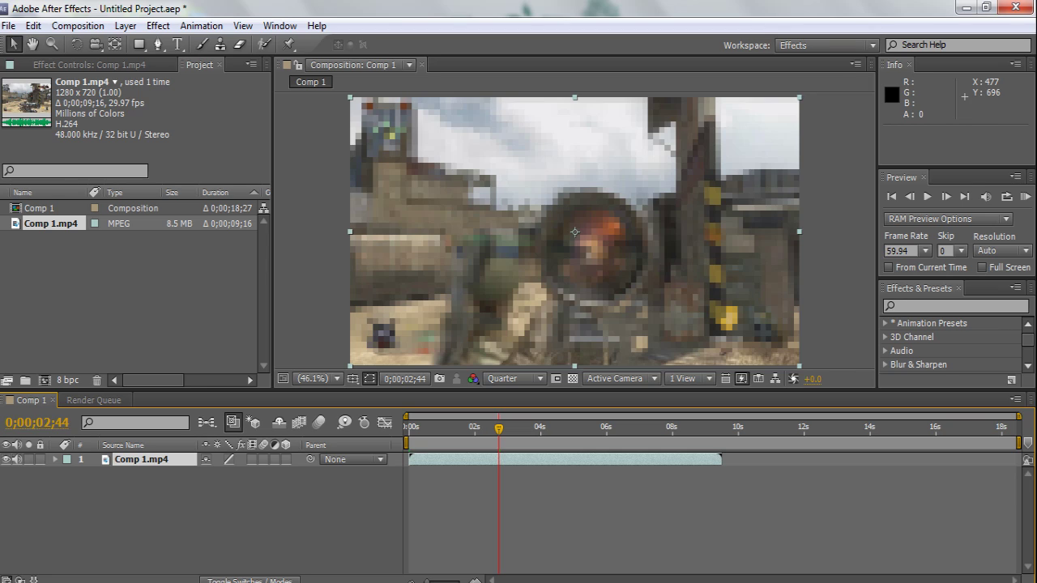
{"action": "key", "text": "Page_Up"}
{"action": "key", "text": "Page_Up"}
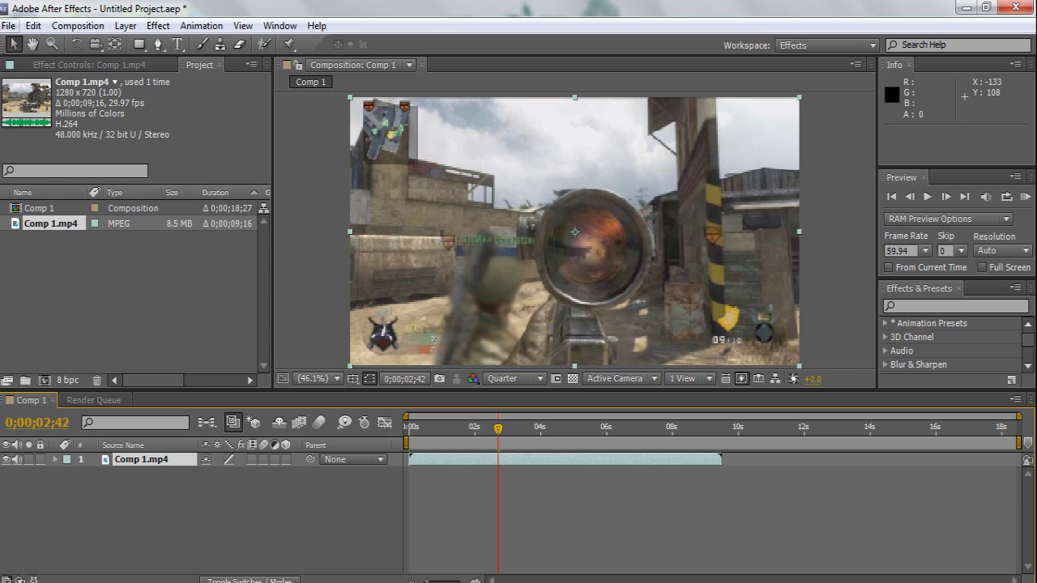
- Apply Video Copilot Optical Flares to the Comp 1.mp4 footage layer
{"action": "left_click", "coordinate": [158, 25]}
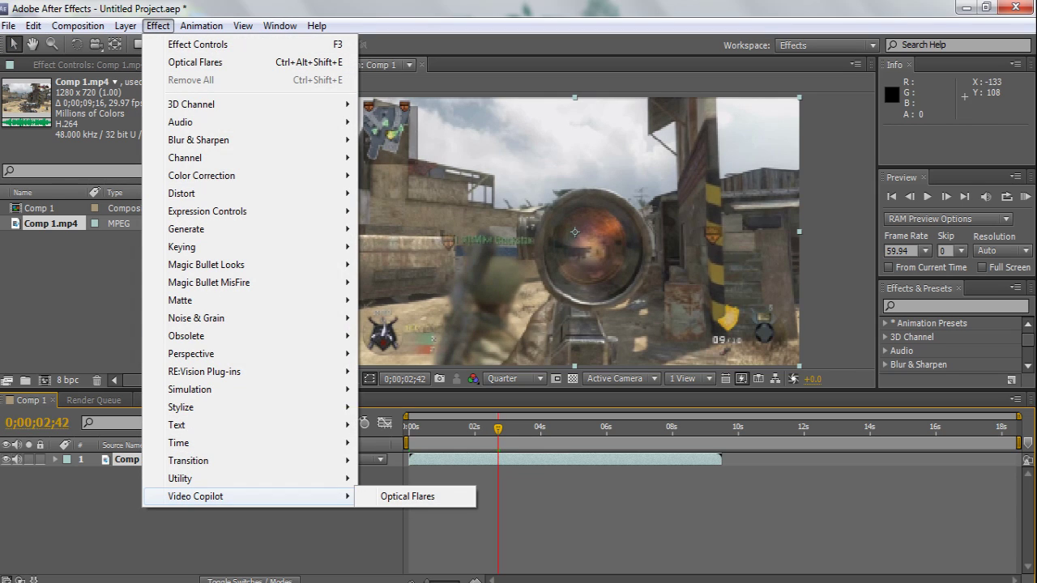
{"action": "left_click", "coordinate": [407, 496]}
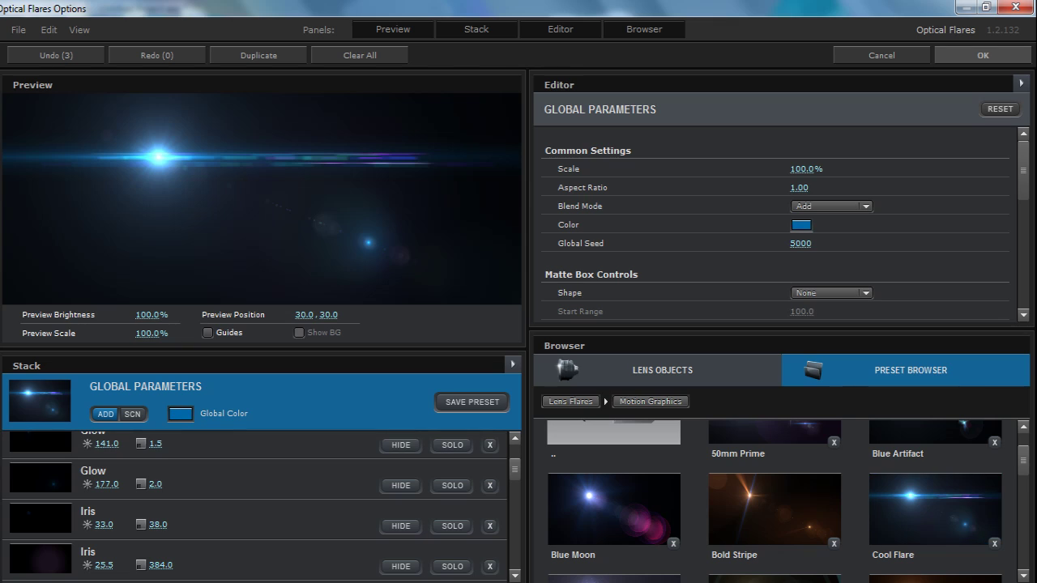
- Try hiding Multi Iris elements in the flare Stack, undoing the unwanted hides
{"action": "scroll", "coordinate": [452, 491], "scroll_direction": "down", "scroll_amount": 2}
{"action": "scroll", "coordinate": [452, 492], "scroll_direction": "down", "scroll_amount": 2}
{"action": "scroll", "coordinate": [452, 492], "scroll_direction": "down", "scroll_amount": 2}
{"action": "scroll", "coordinate": [452, 492], "scroll_direction": "down", "scroll_amount": 1}
{"action": "left_click", "coordinate": [400, 492]}
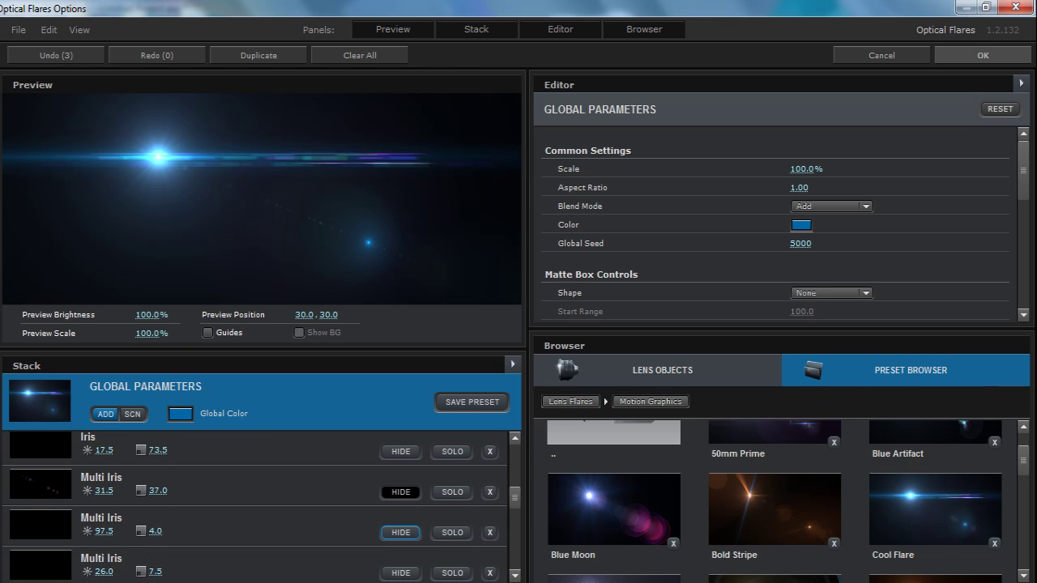
{"action": "key", "text": "ctrl+z"}
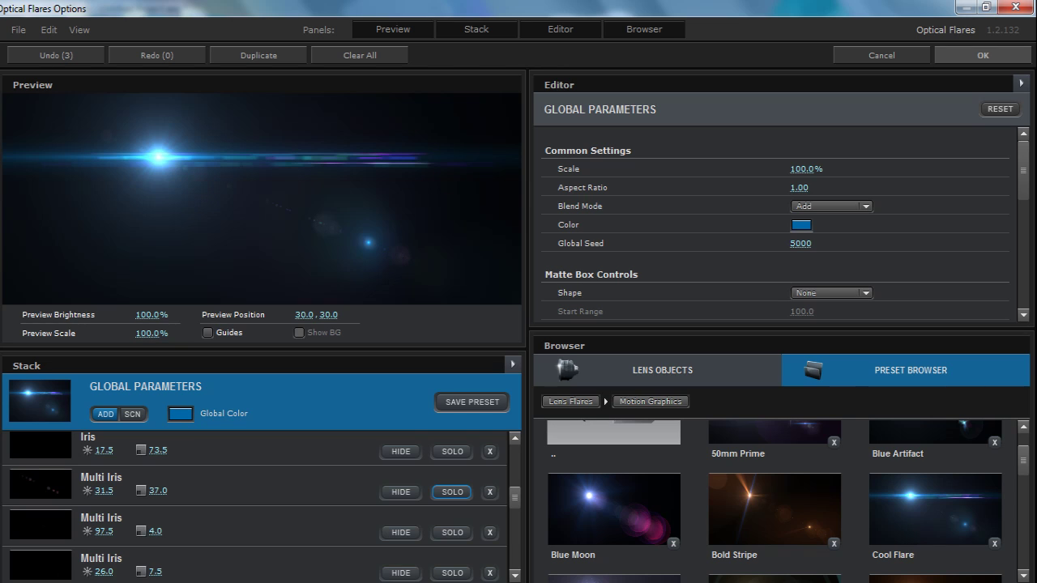
{"action": "scroll", "coordinate": [400, 518], "scroll_direction": "down", "scroll_amount": 2}
{"action": "scroll", "coordinate": [400, 502], "scroll_direction": "down", "scroll_amount": 2}
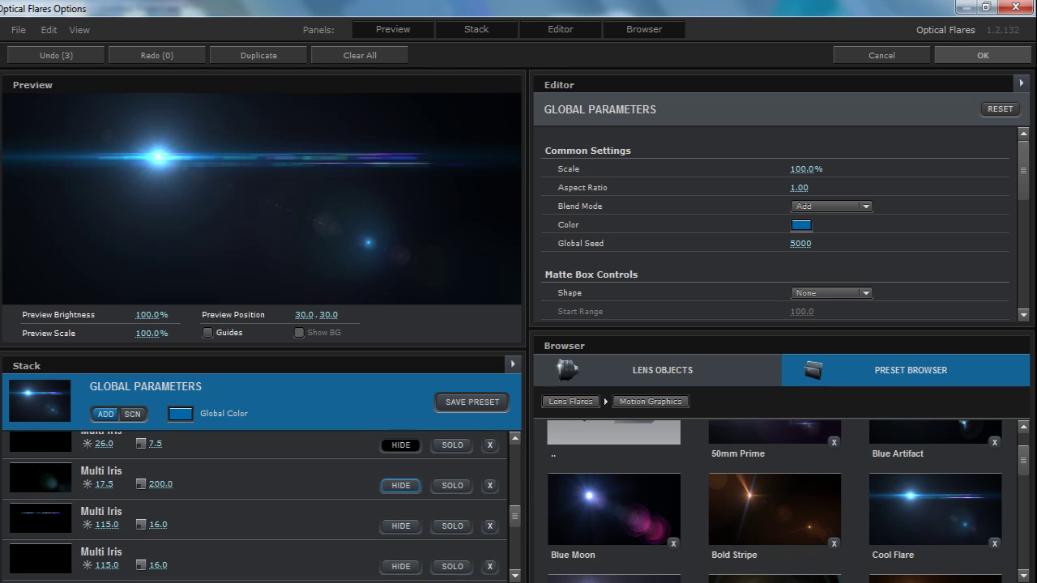
{"action": "left_click", "coordinate": [400, 486]}
{"action": "left_click", "coordinate": [400, 526]}
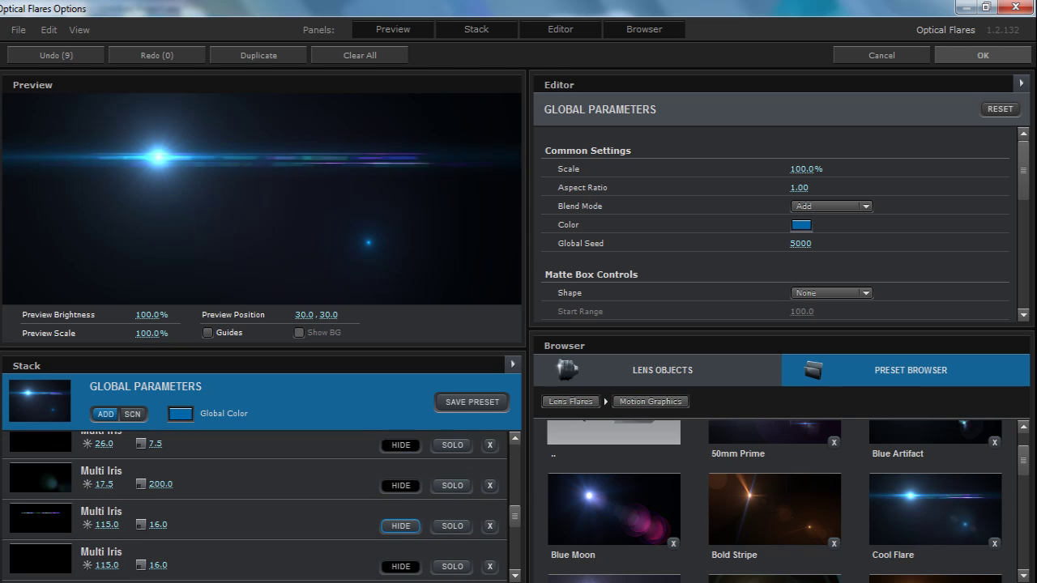
{"action": "key", "text": "ctrl+z"}
{"action": "key", "text": "ctrl+z"}
{"action": "key", "text": "ctrl+z"}
- Hide three more flare elements and apply the flare with OK
{"action": "scroll", "coordinate": [400, 525], "scroll_direction": "down", "scroll_amount": 2}
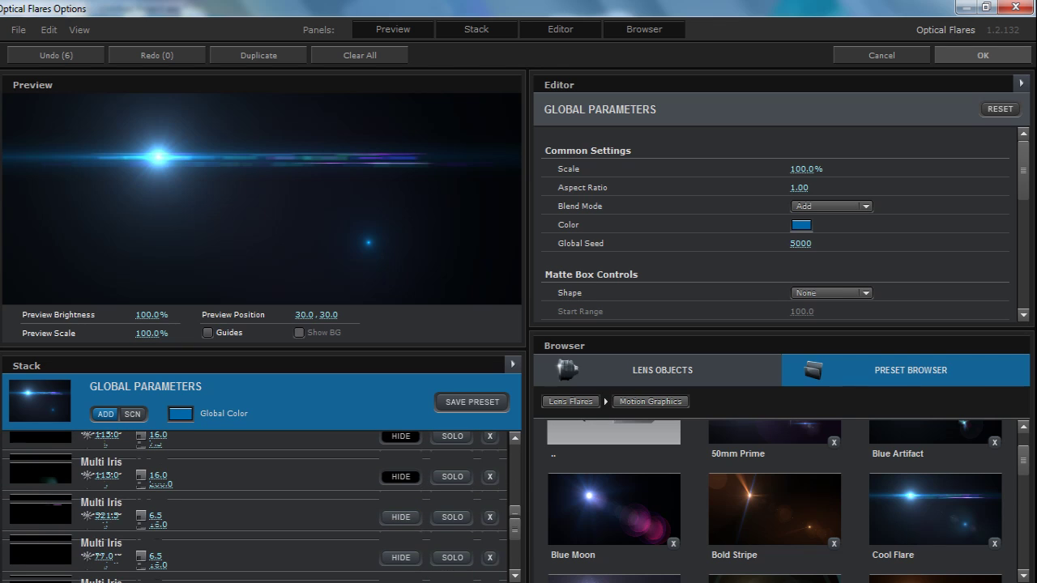
{"action": "left_click", "coordinate": [400, 517]}
{"action": "left_click", "coordinate": [400, 557]}
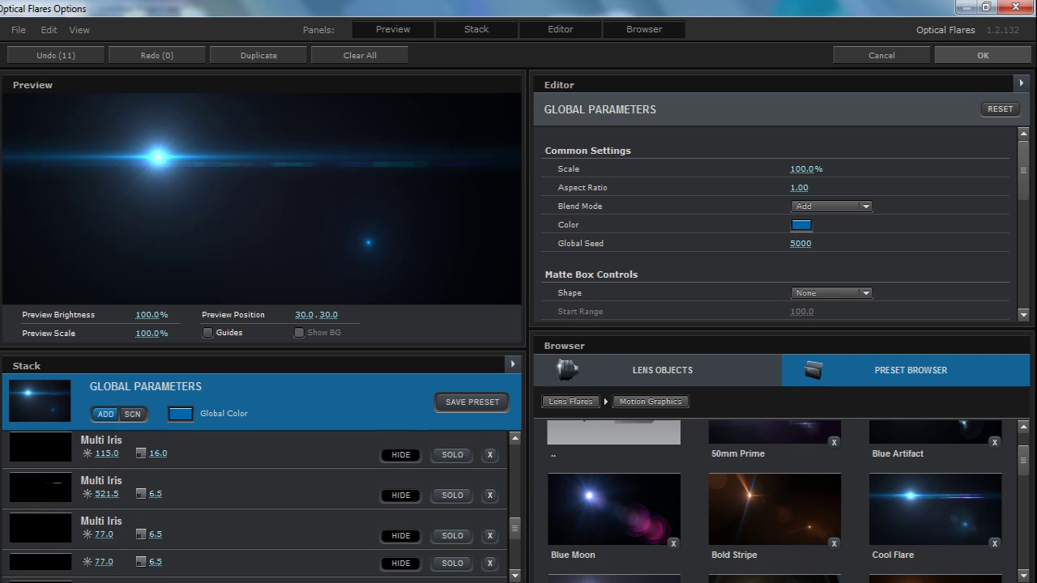
{"action": "scroll", "coordinate": [262, 507], "scroll_direction": "down", "scroll_amount": 2}
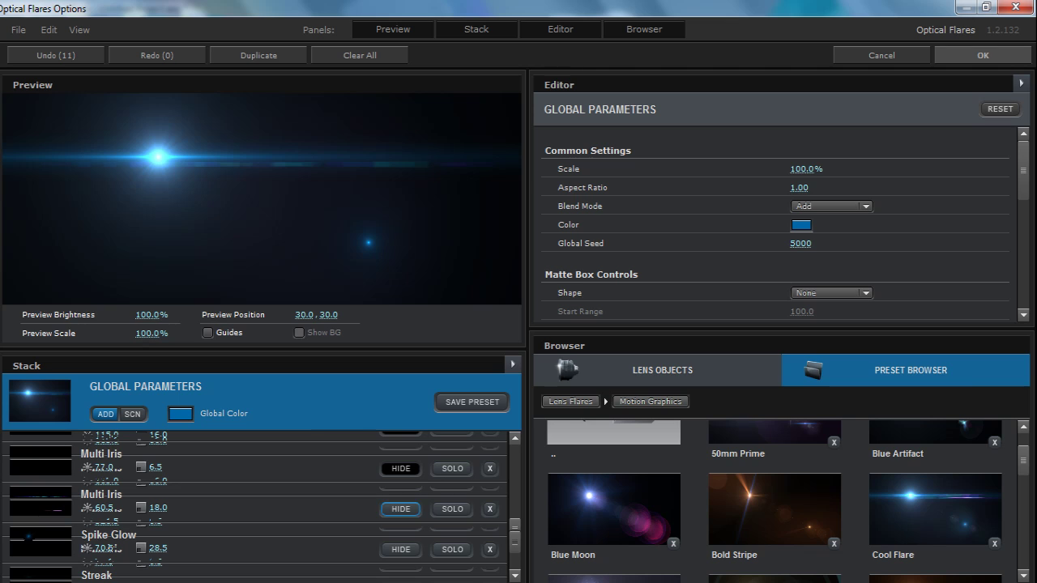
{"action": "left_click", "coordinate": [400, 509]}
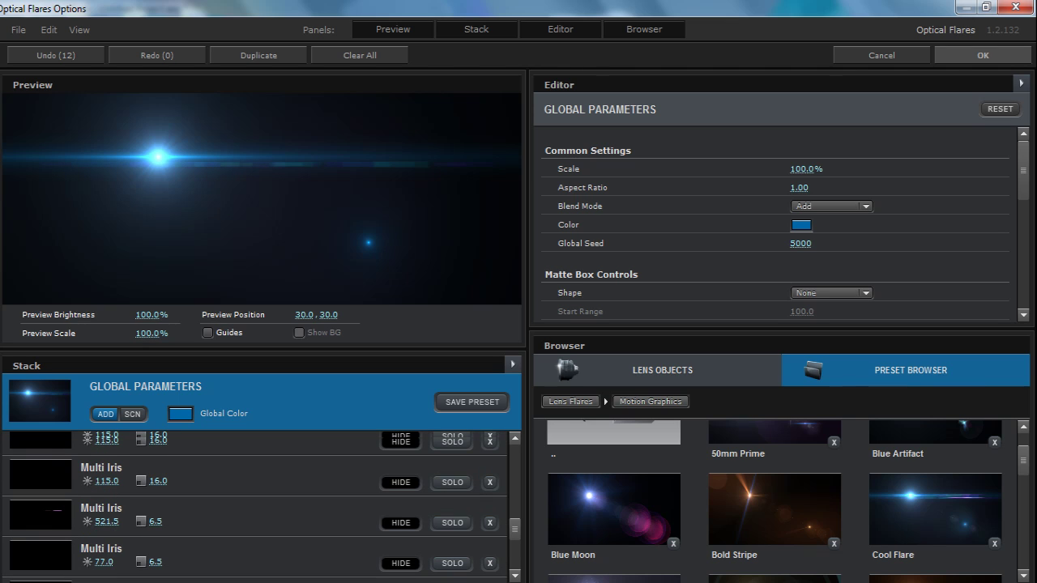
{"action": "left_click", "coordinate": [982, 55]}
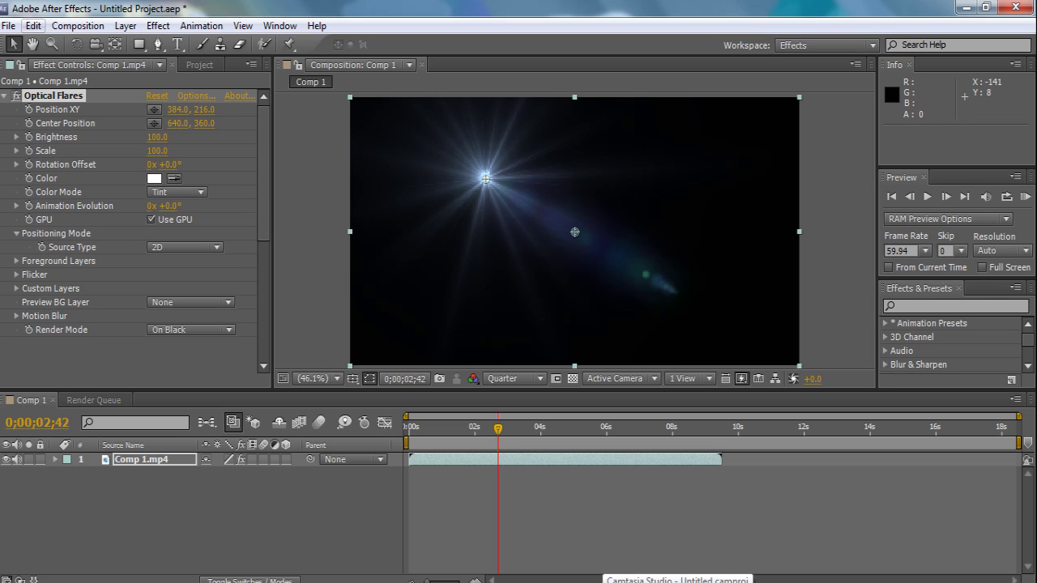
- Undo the Optical Flares effect so only the plain gameplay footage remains
{"action": "left_click", "coordinate": [32, 25]}
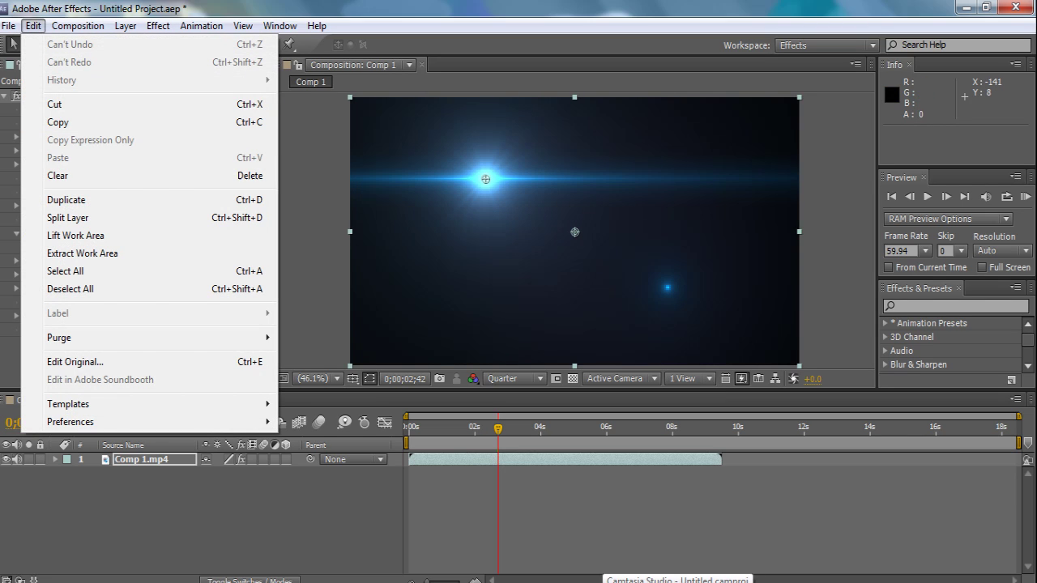
{"action": "key", "text": "Escape"}
{"action": "key", "text": "Delete"}
{"action": "left_click", "coordinate": [32, 25]}
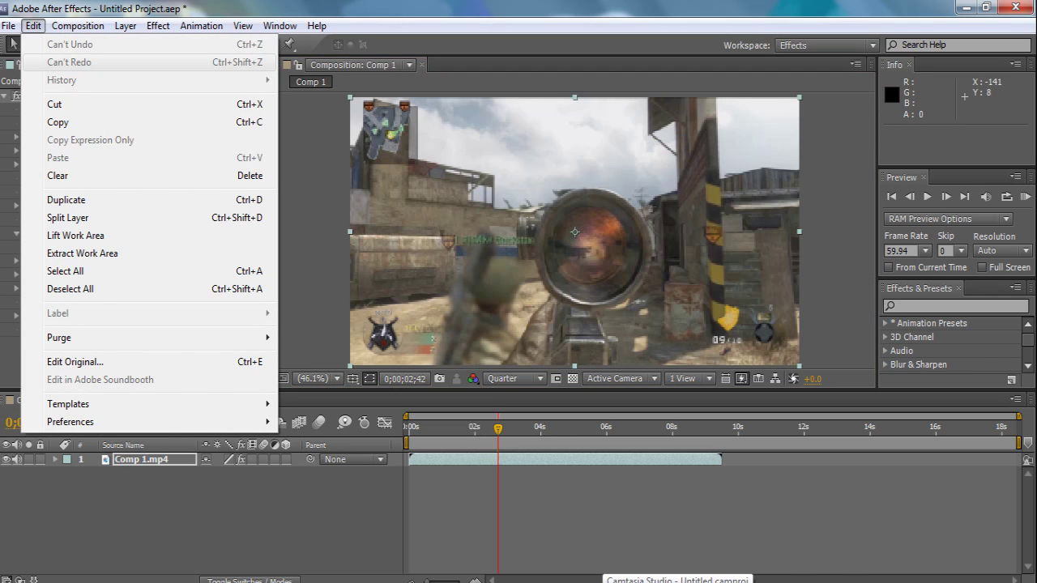
- Add a black 1280x720 solid, Black Solid 1, and end the work area at 0;00;09;33
{"action": "right_click", "coordinate": [209, 509]}
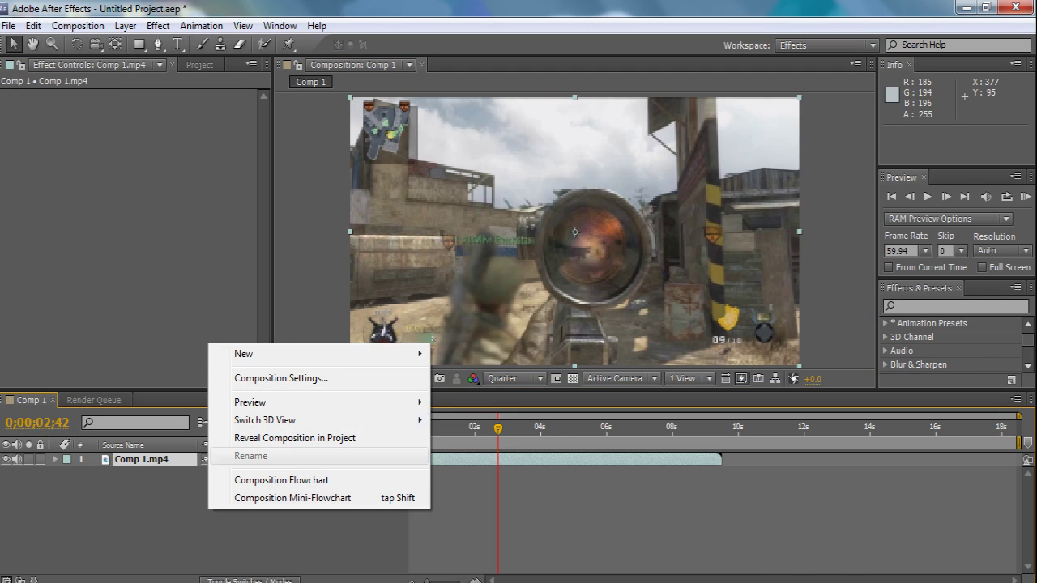
{"action": "right_click", "coordinate": [186, 526]}
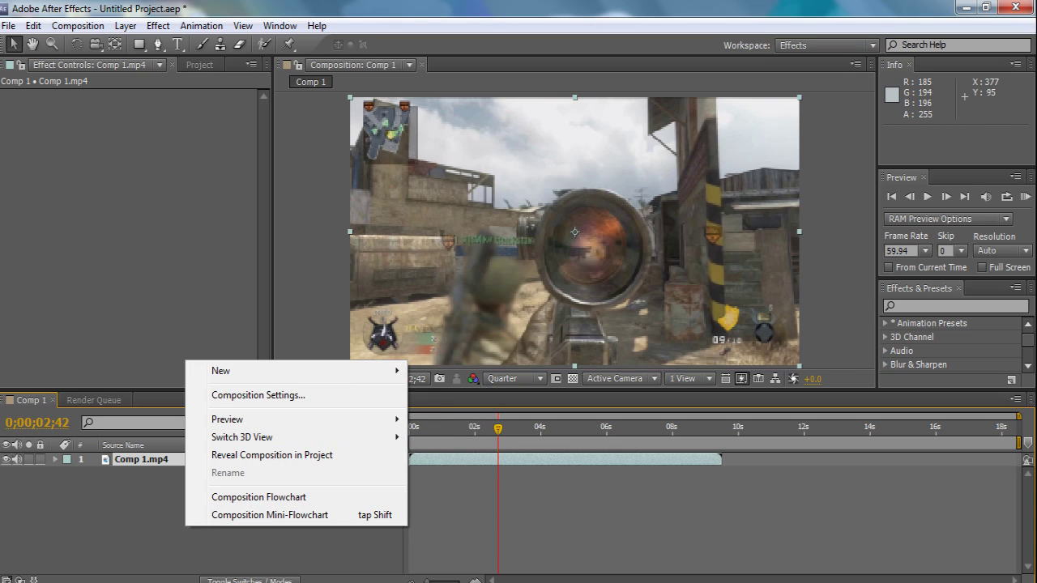
{"action": "left_click", "coordinate": [442, 414]}
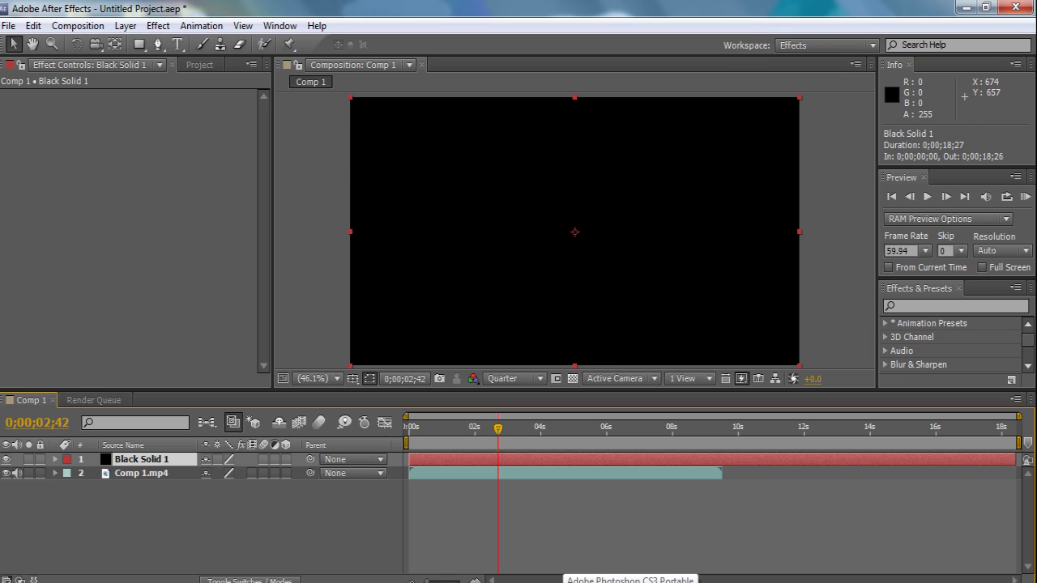
{"action": "left_click_drag", "start_coordinate": [1019, 441], "coordinate": [725, 441]}
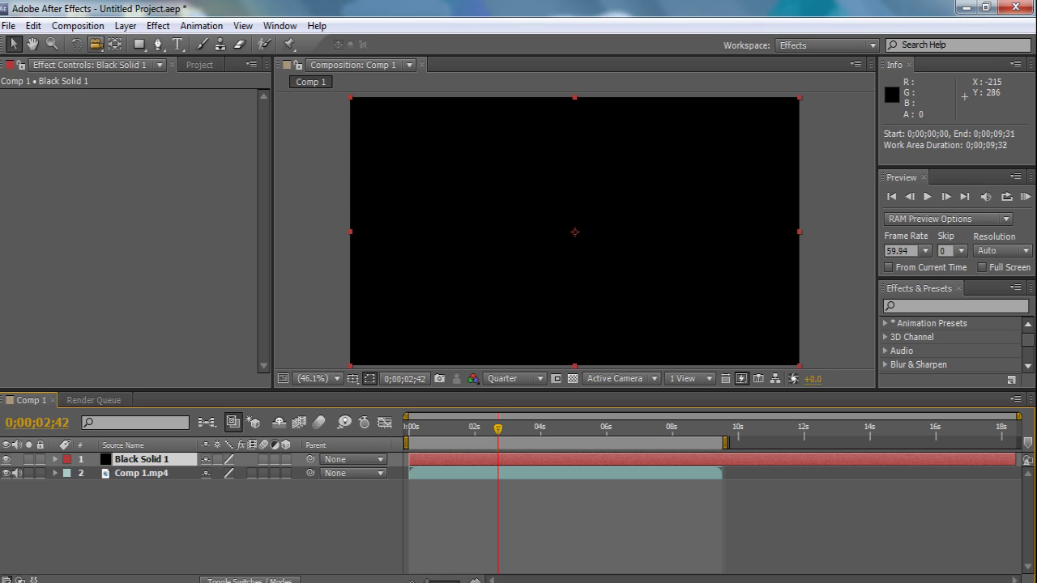
- Apply Video Copilot Optical Flares to Black Solid 1 and open its flare options
{"action": "left_click", "coordinate": [126, 26]}
{"action": "left_click", "coordinate": [126, 26]}
{"action": "left_click", "coordinate": [201, 26]}
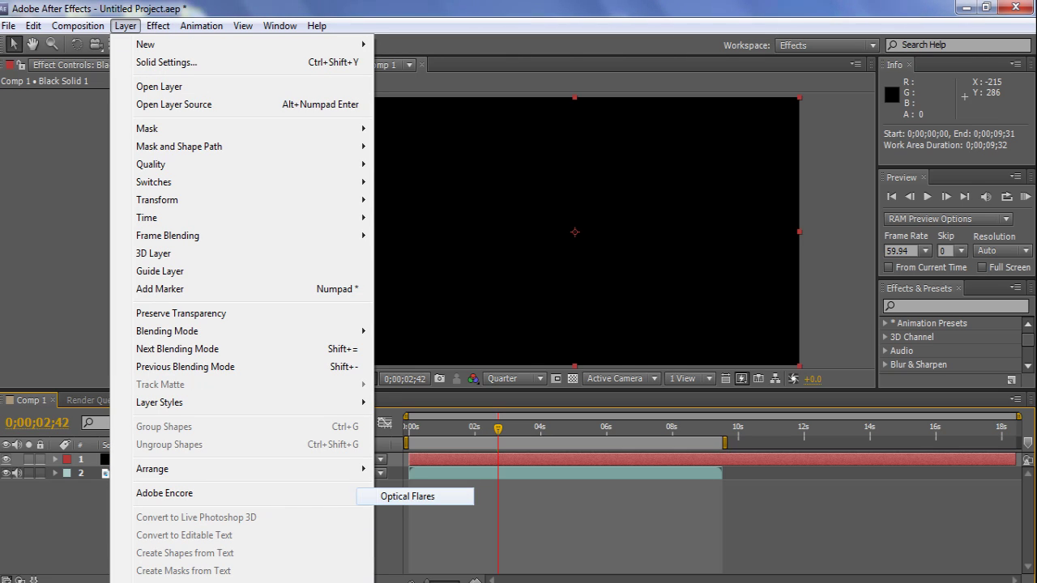
{"action": "left_click", "coordinate": [414, 497]}
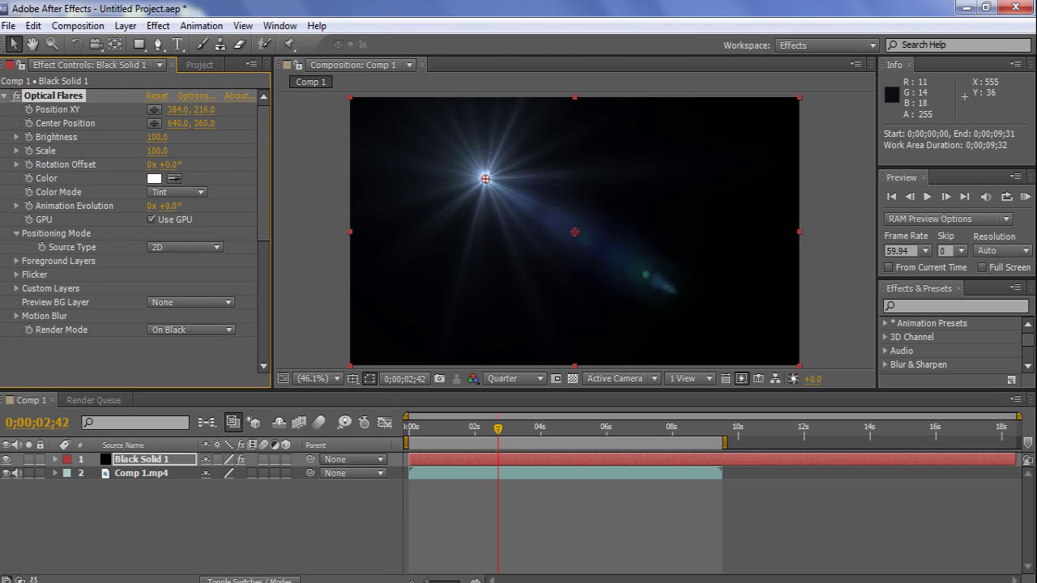
{"action": "left_click", "coordinate": [196, 96]}
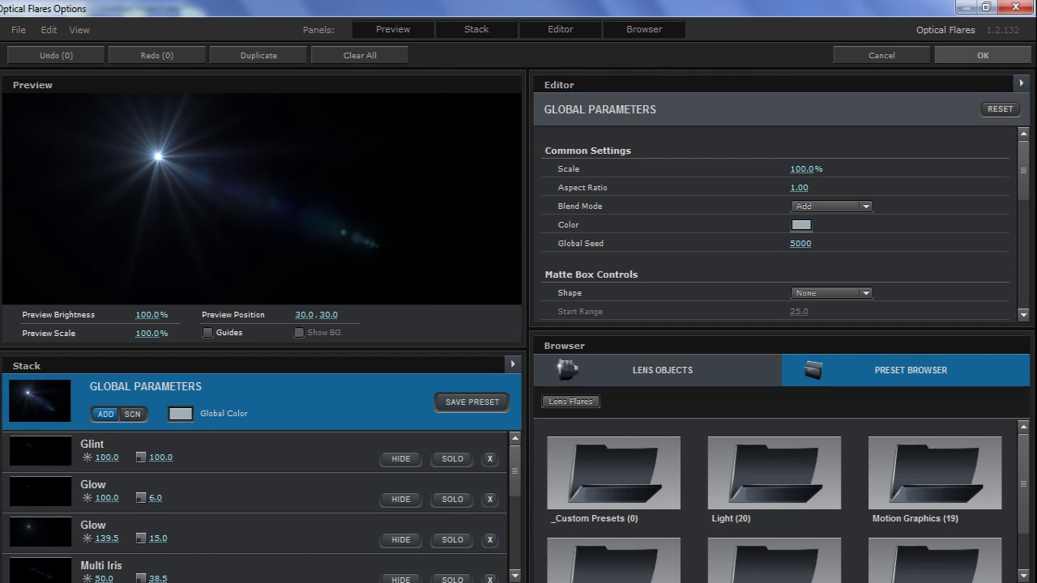
- Hide Multi Iris elements of the default flare in the Stack, undoing one mistaken hide
{"action": "scroll", "coordinate": [255, 506], "scroll_direction": "down", "scroll_amount": 2}
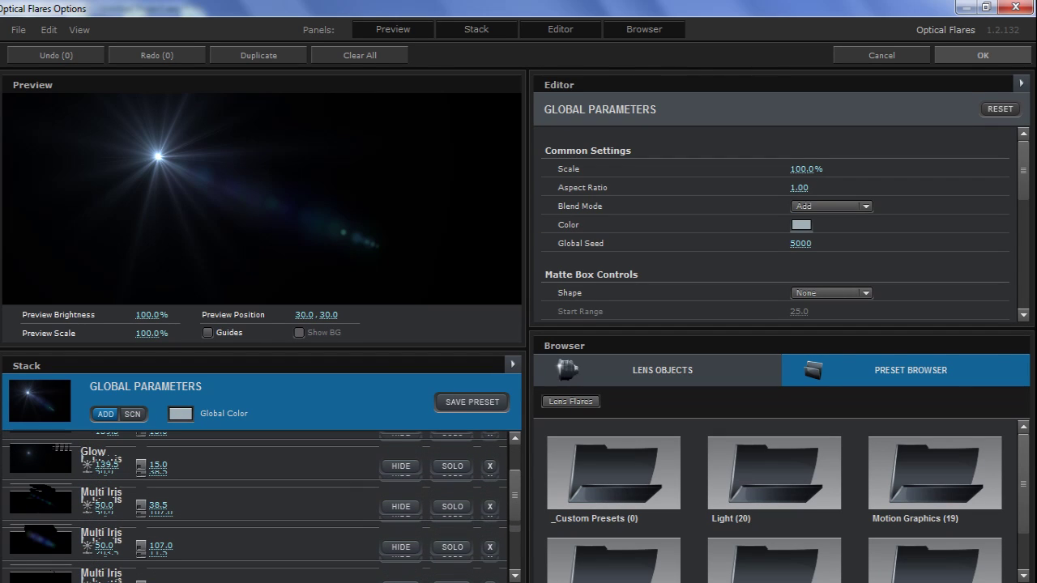
{"action": "scroll", "coordinate": [401, 507], "scroll_direction": "down", "scroll_amount": 1}
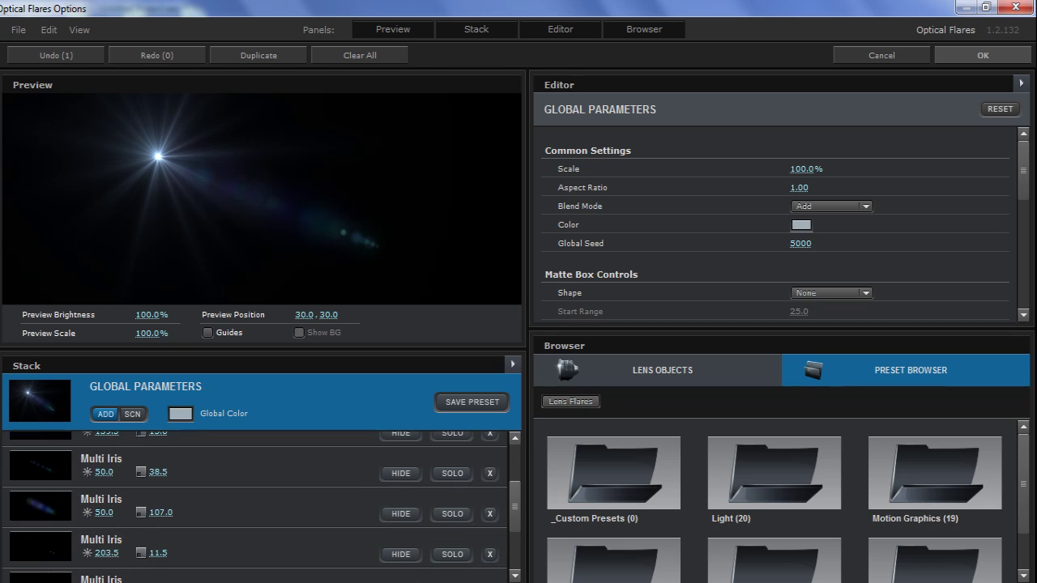
{"action": "scroll", "coordinate": [401, 507], "scroll_direction": "down", "scroll_amount": 1}
{"action": "scroll", "coordinate": [401, 506], "scroll_direction": "down", "scroll_amount": 1}
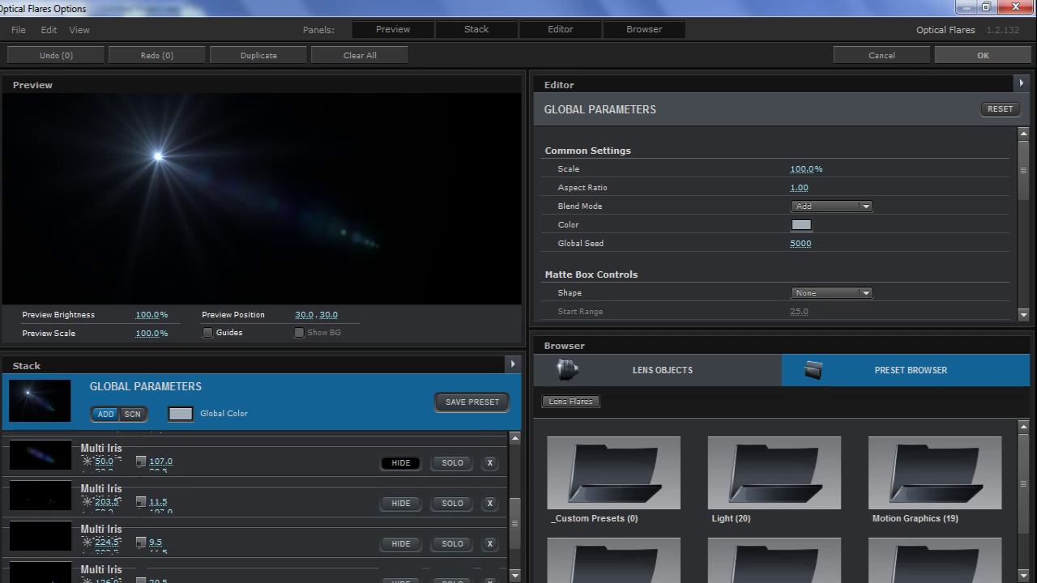
{"action": "scroll", "coordinate": [401, 506], "scroll_direction": "down", "scroll_amount": 1}
{"action": "left_click", "coordinate": [401, 458]}
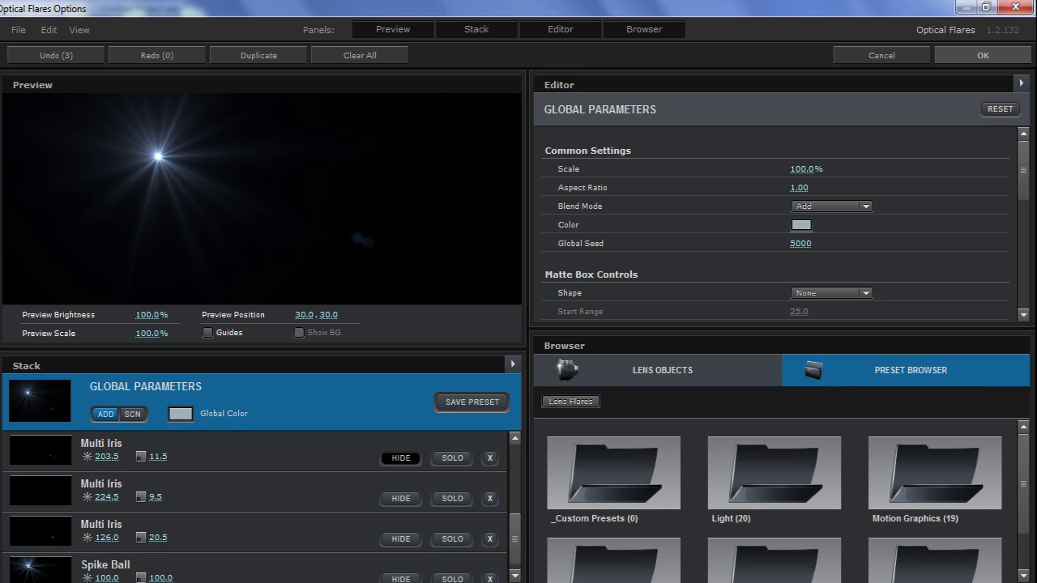
{"action": "left_click", "coordinate": [357, 494]}
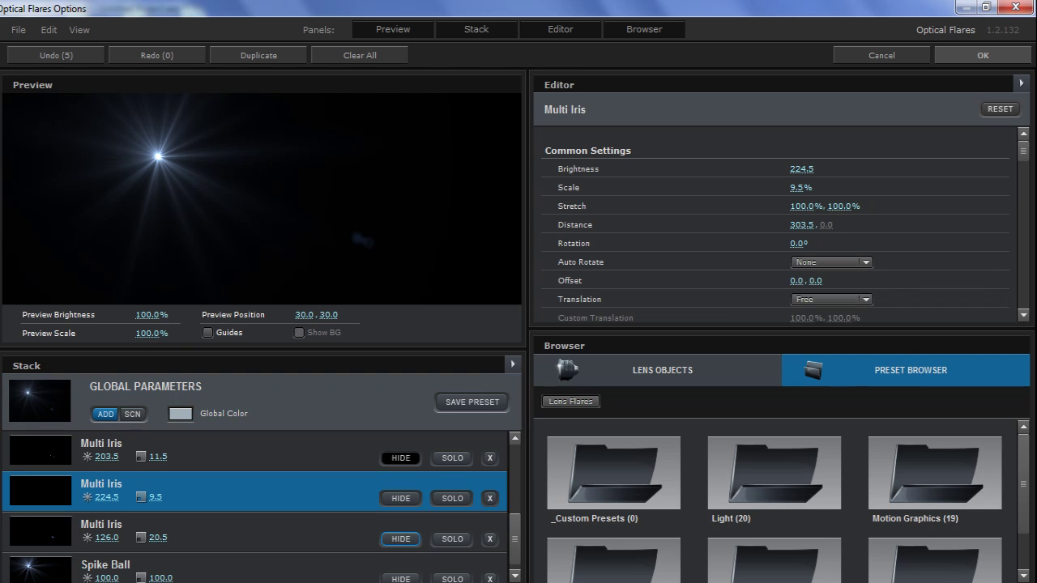
{"action": "key", "text": "ctrl+z"}
{"action": "left_click", "coordinate": [401, 498]}
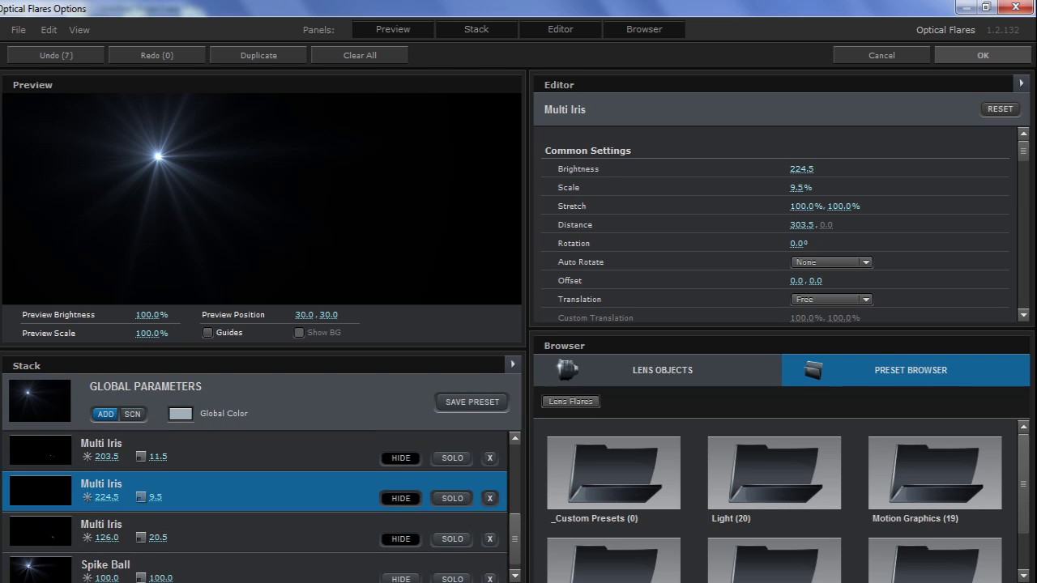
{"action": "scroll", "coordinate": [256, 506], "scroll_direction": "up", "scroll_amount": 2}
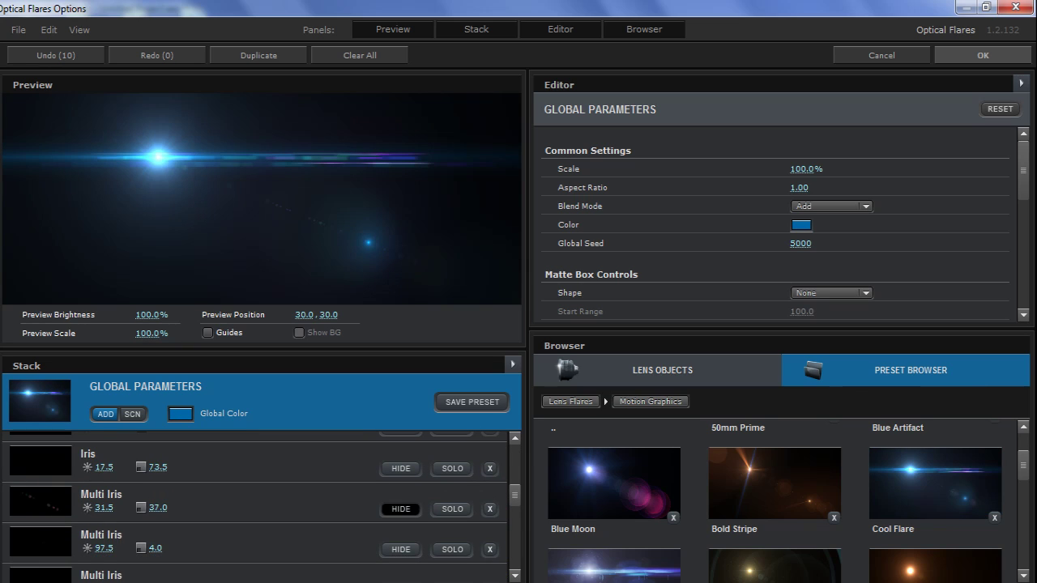
- Hide several Multi Iris elements of the blue flare, including the 521.5 and 60.5 streaks
{"action": "scroll", "coordinate": [400, 509], "scroll_direction": "up", "scroll_amount": 1}
{"action": "scroll", "coordinate": [401, 486], "scroll_direction": "down", "scroll_amount": 2}
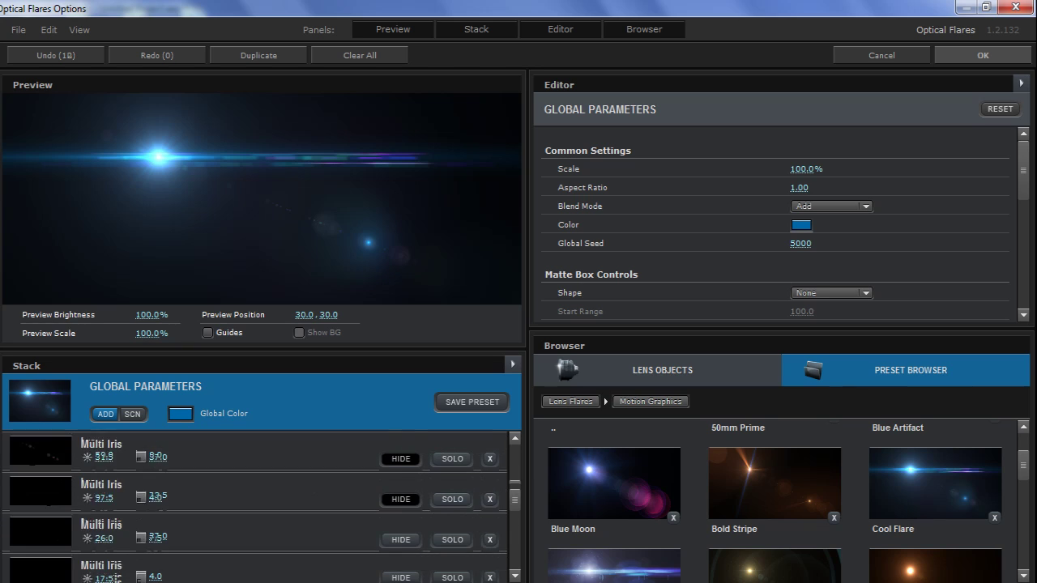
{"action": "scroll", "coordinate": [400, 486], "scroll_direction": "down", "scroll_amount": 2}
{"action": "left_click", "coordinate": [401, 484]}
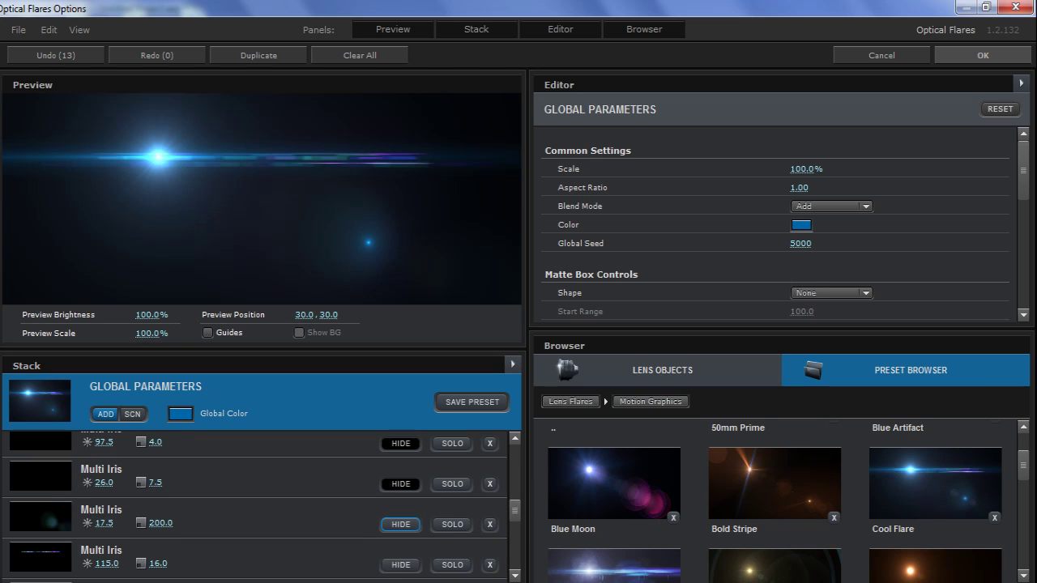
{"action": "left_click", "coordinate": [400, 525]}
{"action": "scroll", "coordinate": [400, 519], "scroll_direction": "down", "scroll_amount": 2}
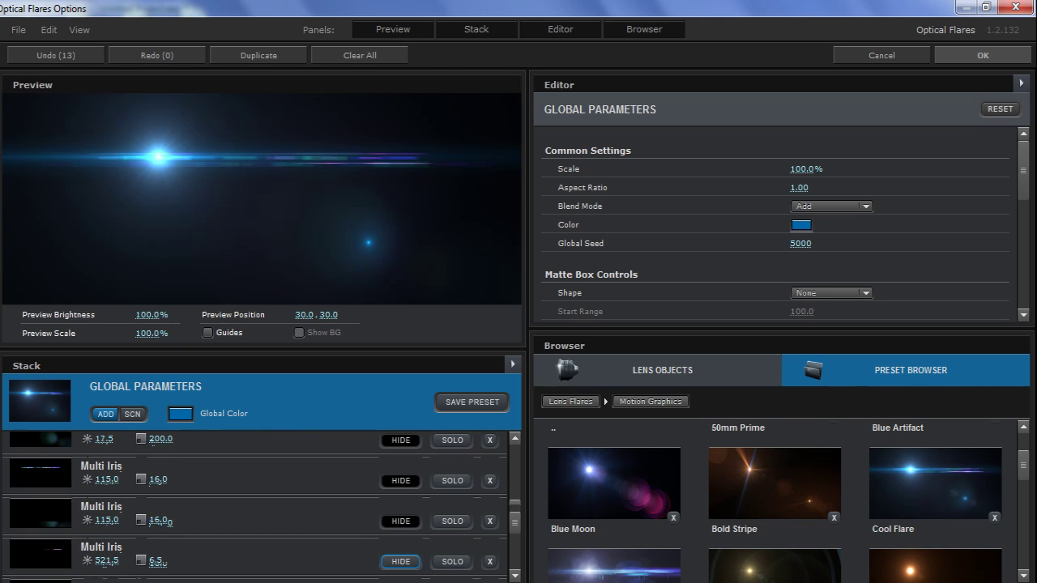
{"action": "left_click", "coordinate": [401, 561]}
{"action": "left_click", "coordinate": [400, 562]}
{"action": "scroll", "coordinate": [400, 518], "scroll_direction": "down", "scroll_amount": 3}
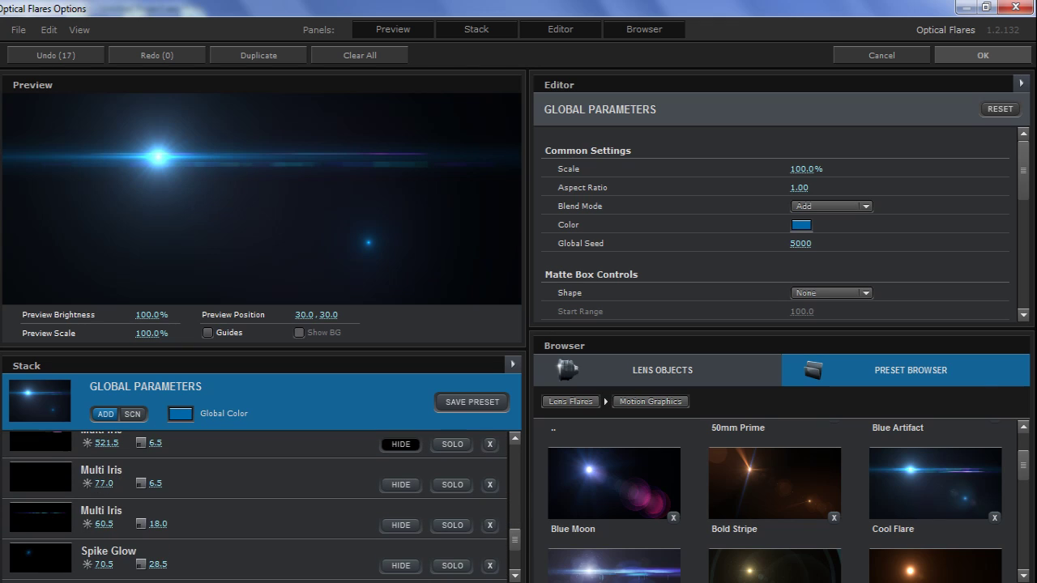
{"action": "left_click", "coordinate": [400, 525]}
{"action": "scroll", "coordinate": [400, 518], "scroll_direction": "up", "scroll_amount": 1}
{"action": "left_click", "coordinate": [400, 484]}
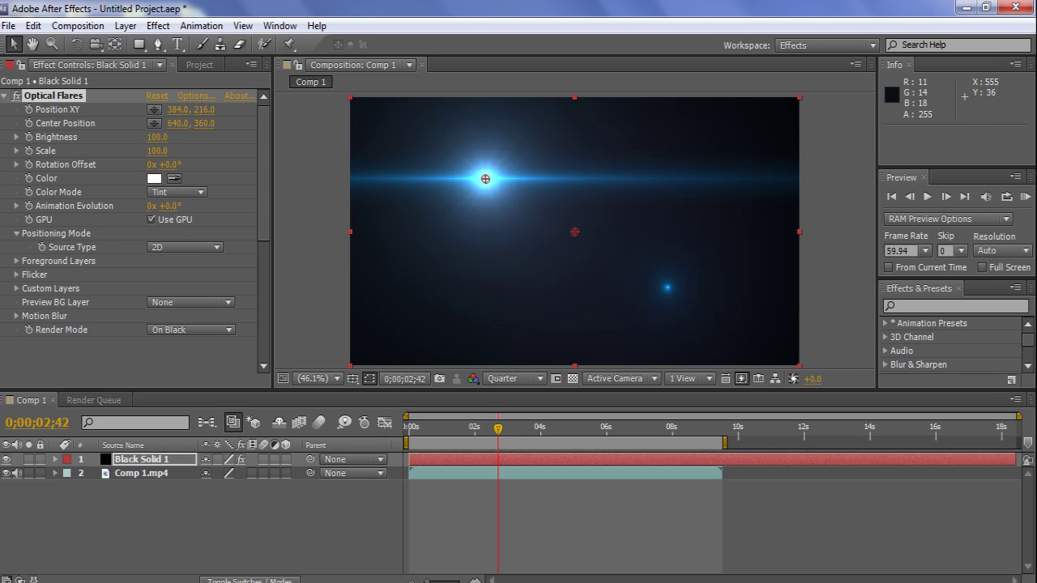
- Set Optical Flares' Render Mode on Black Solid 1 to On Transparent so the gameplay shows through
{"action": "left_click", "coordinate": [192, 330]}
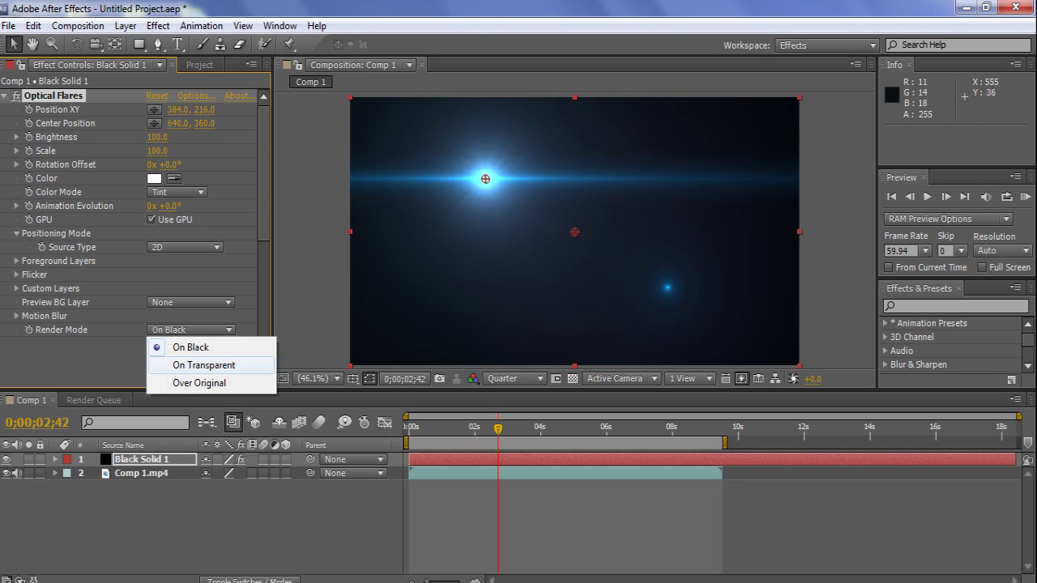
{"action": "left_click", "coordinate": [204, 365]}
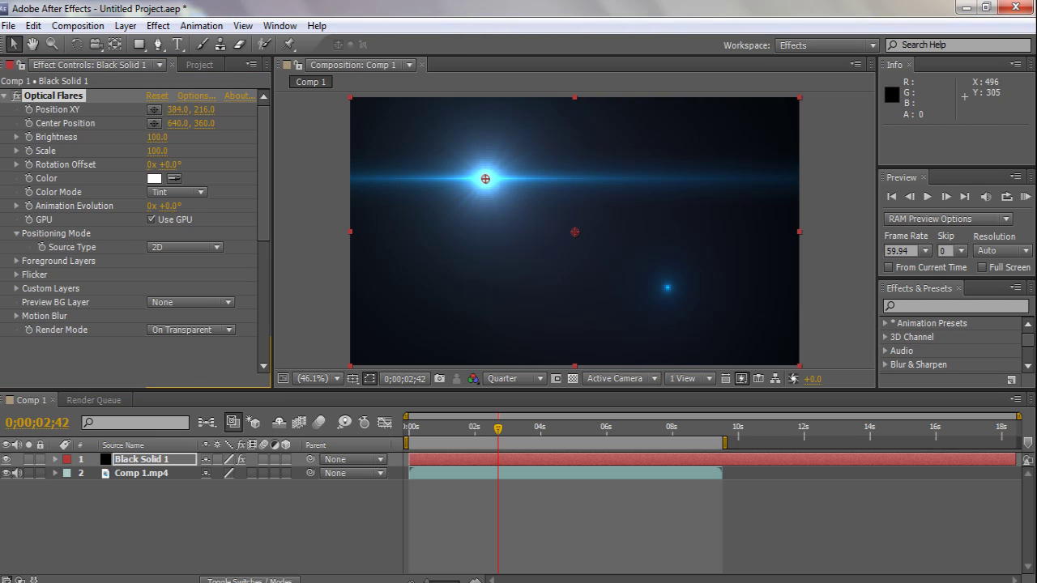
{"action": "key", "text": "ctrl+z"}
{"action": "key", "text": "ctrl+shift+z"}
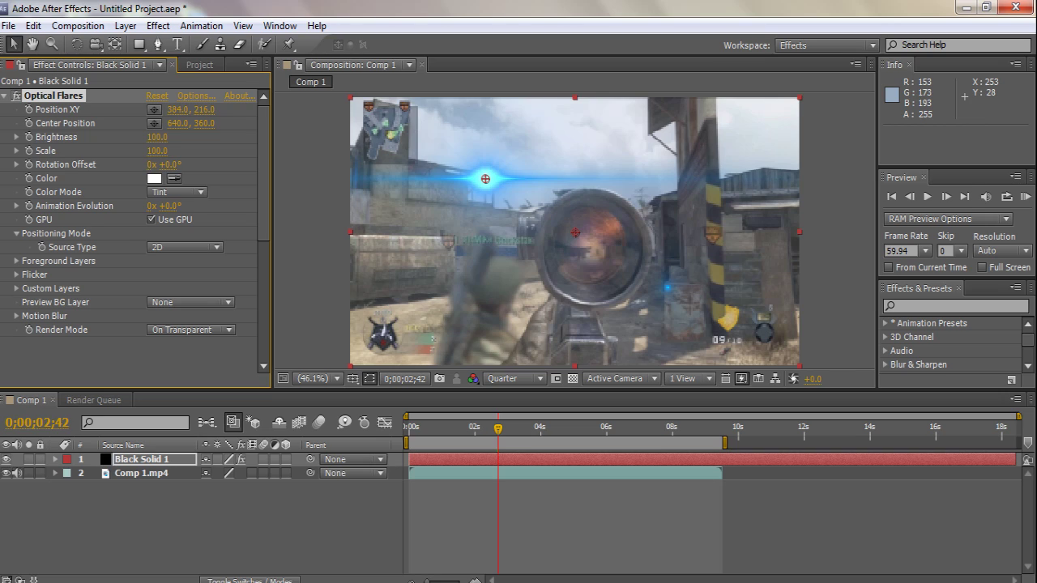
- Keyframe the flare's Position XY at lower centre from 02;42, then just below the scope
{"action": "left_click", "coordinate": [154, 109]}
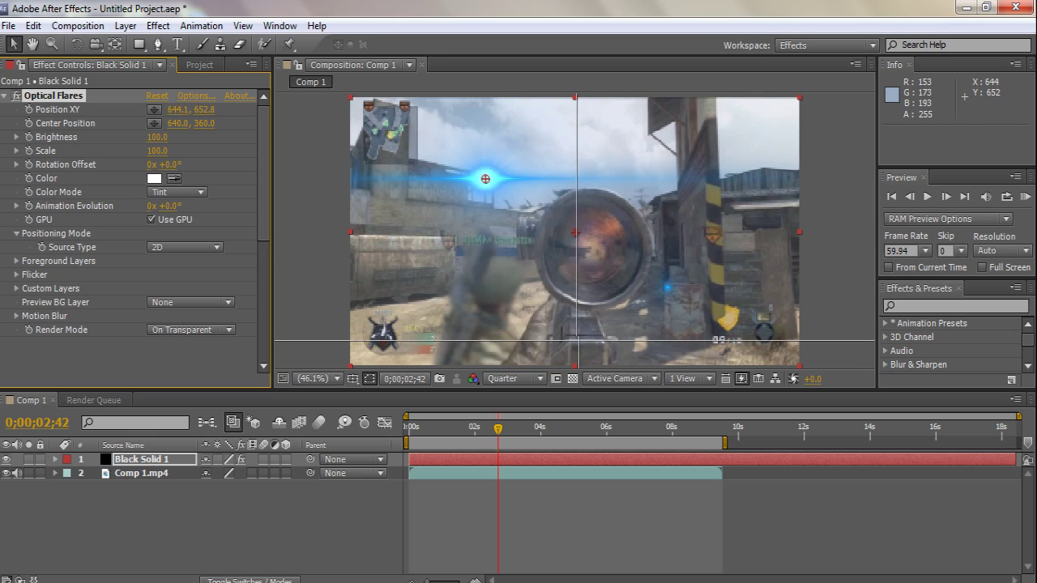
{"action": "left_click", "coordinate": [547, 342]}
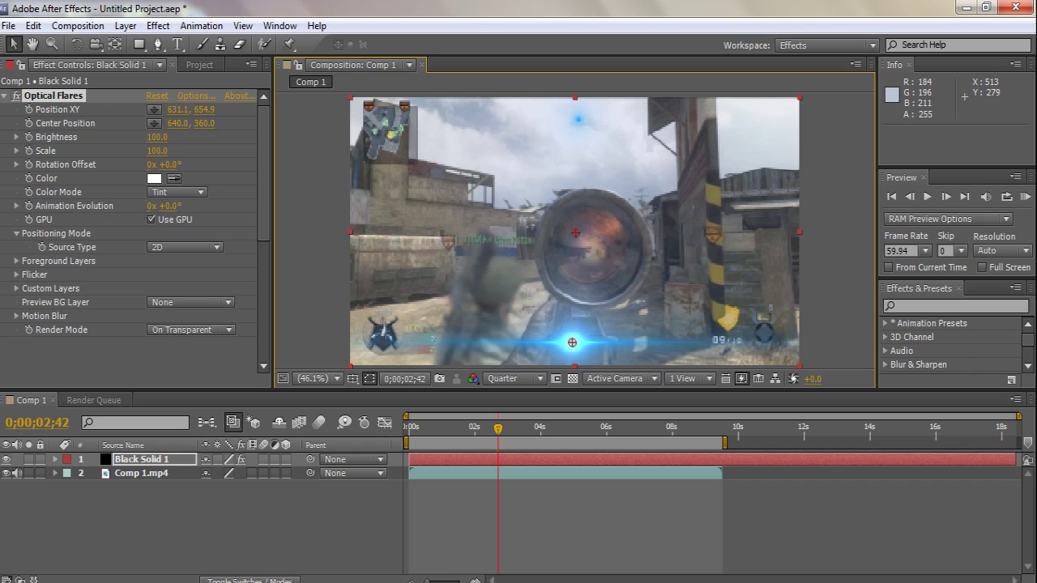
{"action": "key", "text": "Page_Down"}
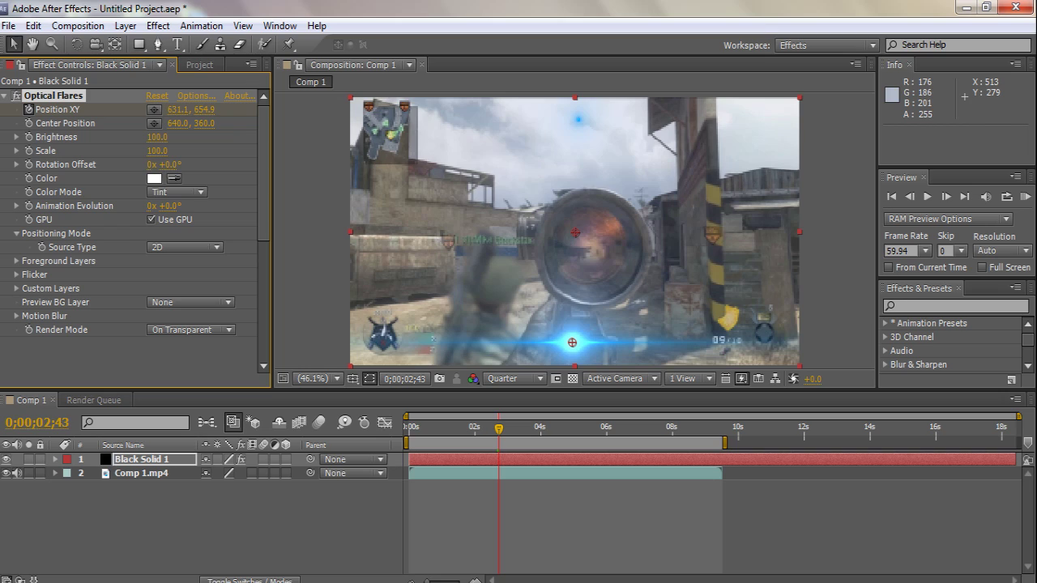
{"action": "key", "text": "Page_Down"}
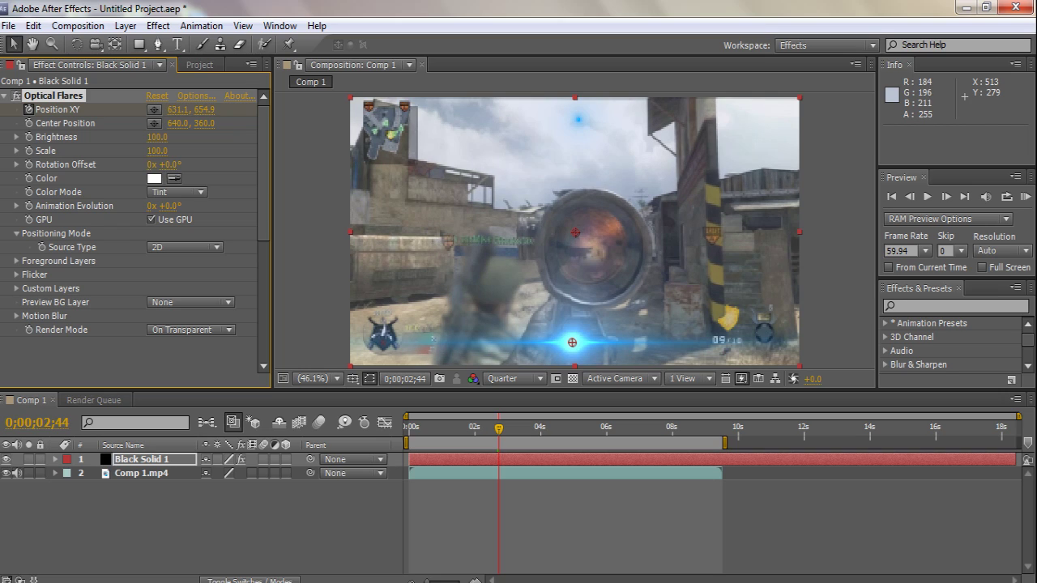
{"action": "key", "text": "Page_Down"}
{"action": "left_click", "coordinate": [153, 110]}
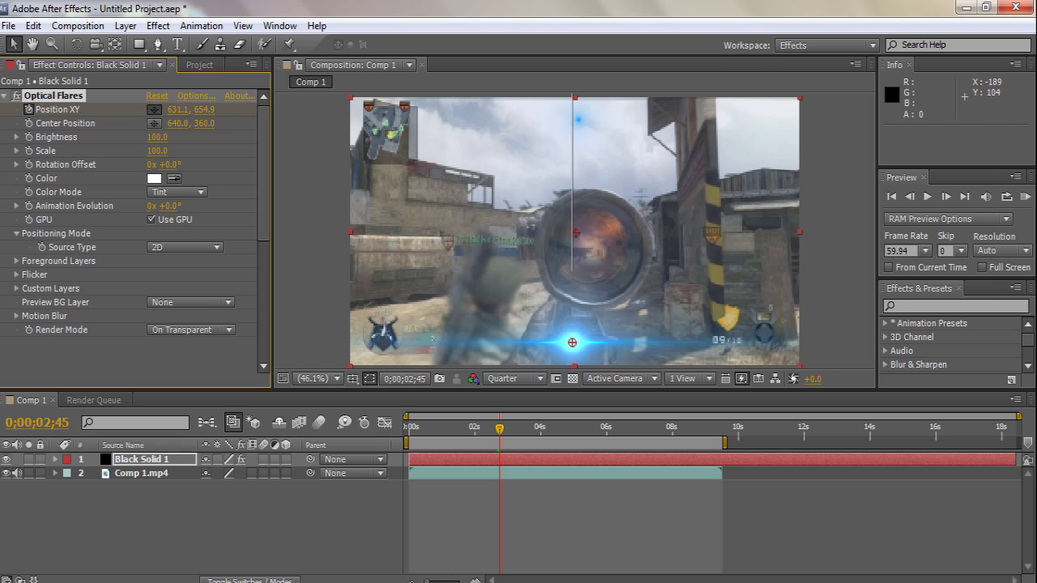
{"action": "left_click", "coordinate": [565, 315]}
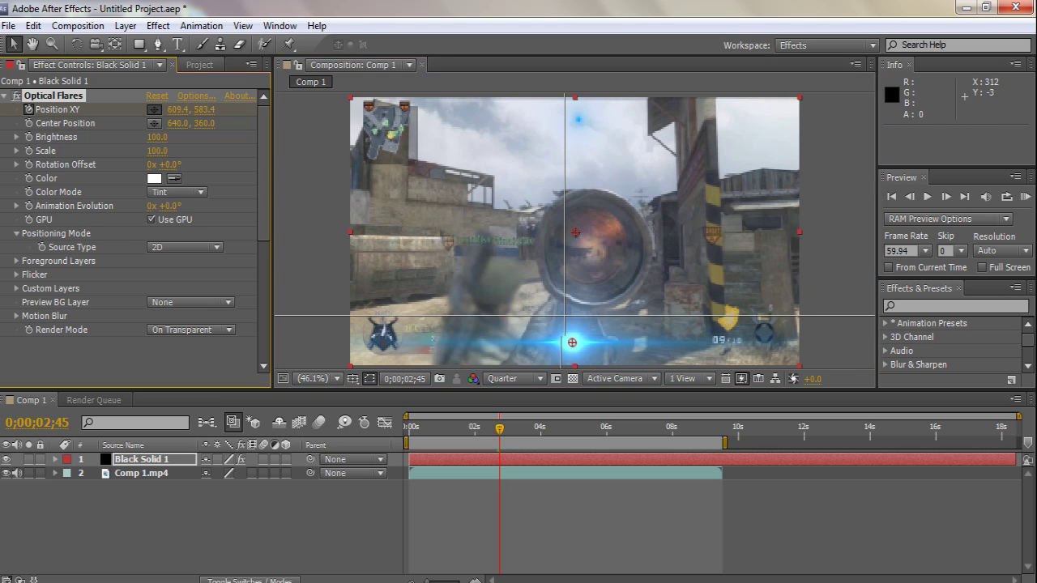
{"action": "key", "text": "Page_Down"}
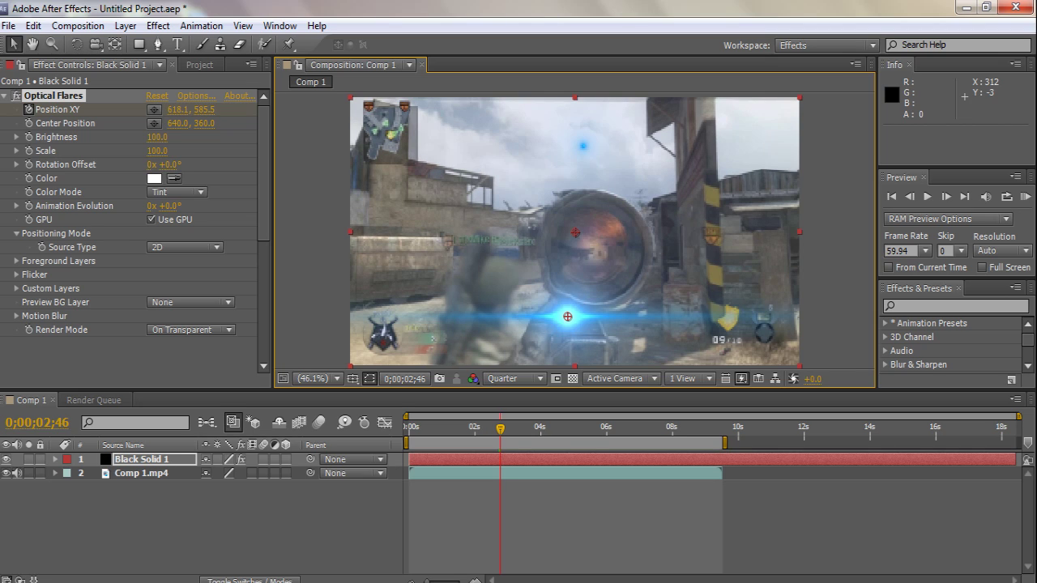
{"action": "key", "text": "Page_Down"}
{"action": "key", "text": "Page_Down"}
- Move the flare up to the scope's upper edge by 02;53, ending at 587.7, 327.5
{"action": "key", "text": "ctrl+z"}
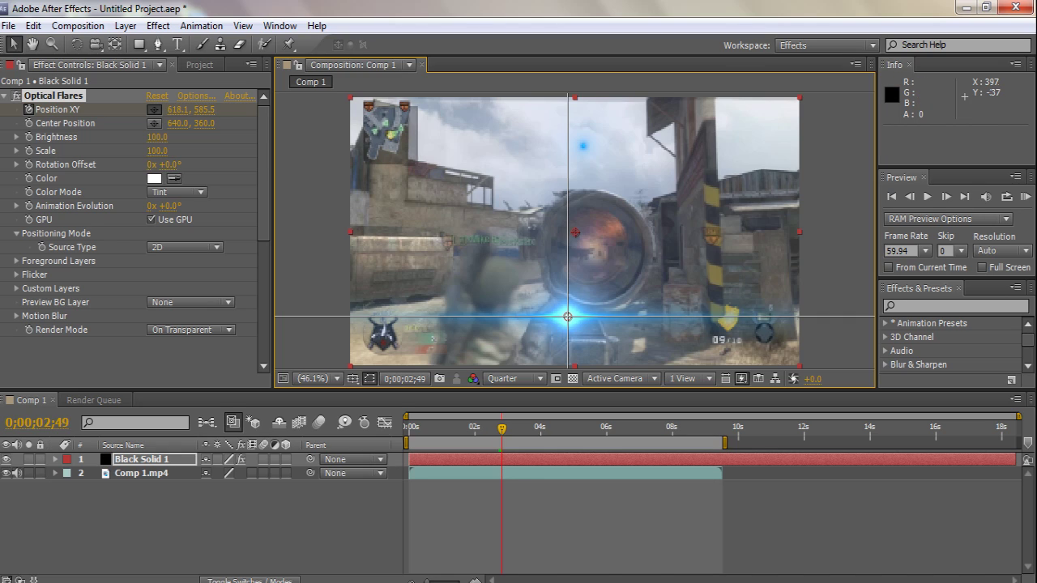
{"action": "left_click_drag", "start_coordinate": [568, 316], "coordinate": [548, 282]}
{"action": "key", "text": "Page_Down"}
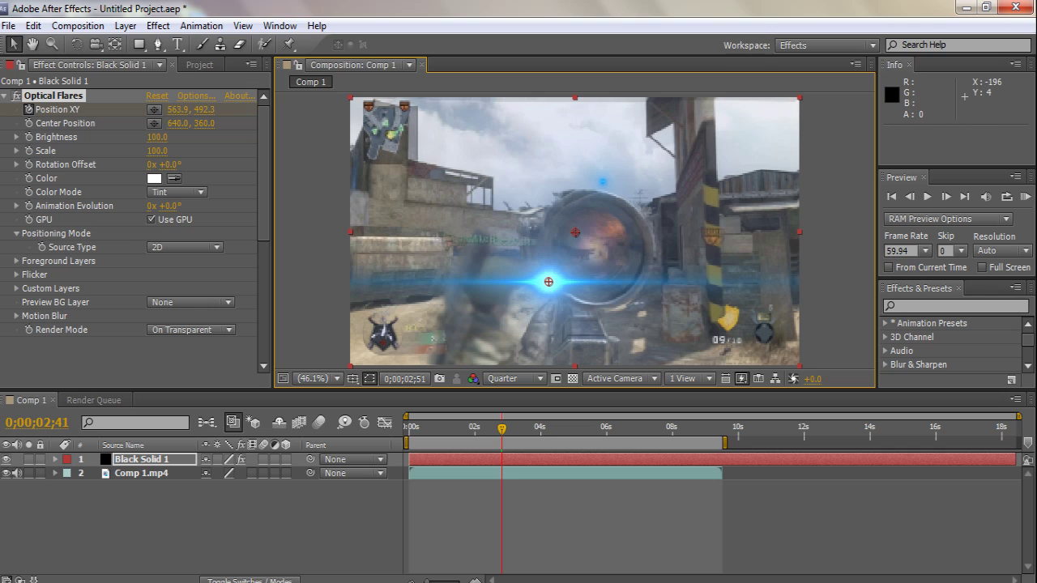
{"action": "left_click", "coordinate": [154, 109]}
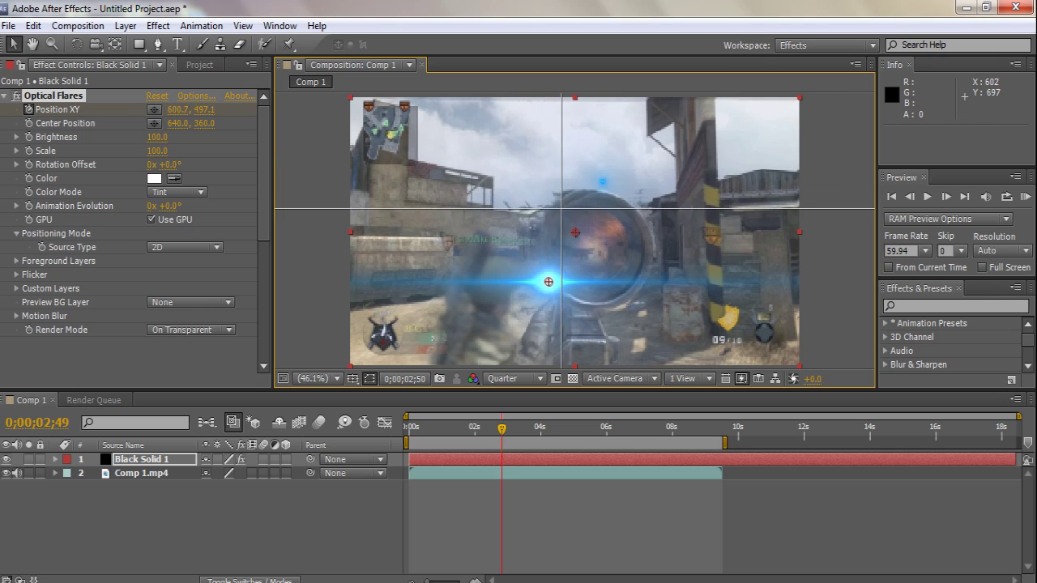
{"action": "left_click", "coordinate": [556, 221]}
{"action": "key", "text": "Page_Down"}
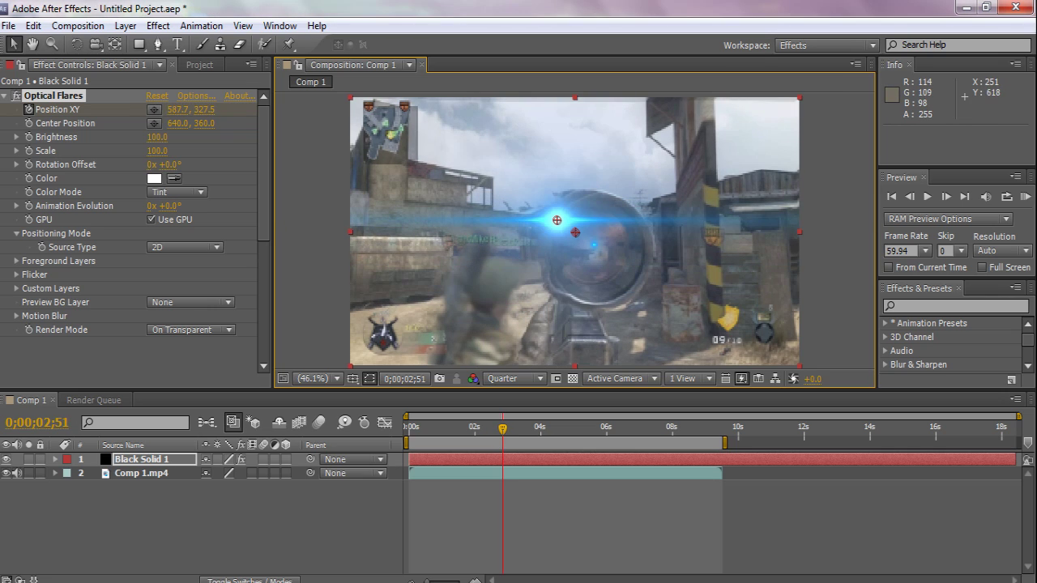
{"action": "left_click", "coordinate": [153, 110]}
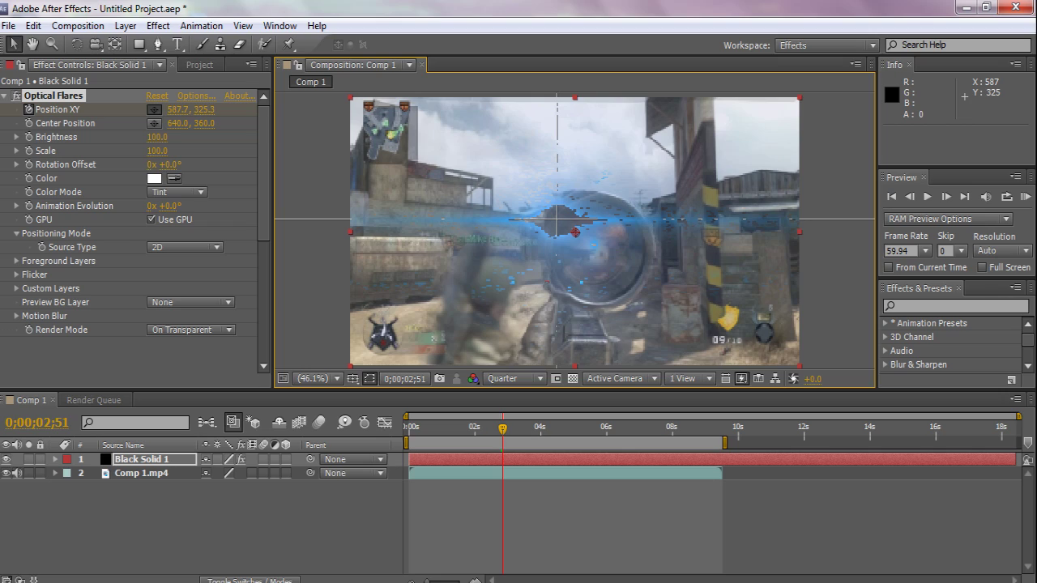
{"action": "key", "text": "Page_Down"}
{"action": "key", "text": "Page_Down"}
{"action": "left_click", "coordinate": [556, 220]}
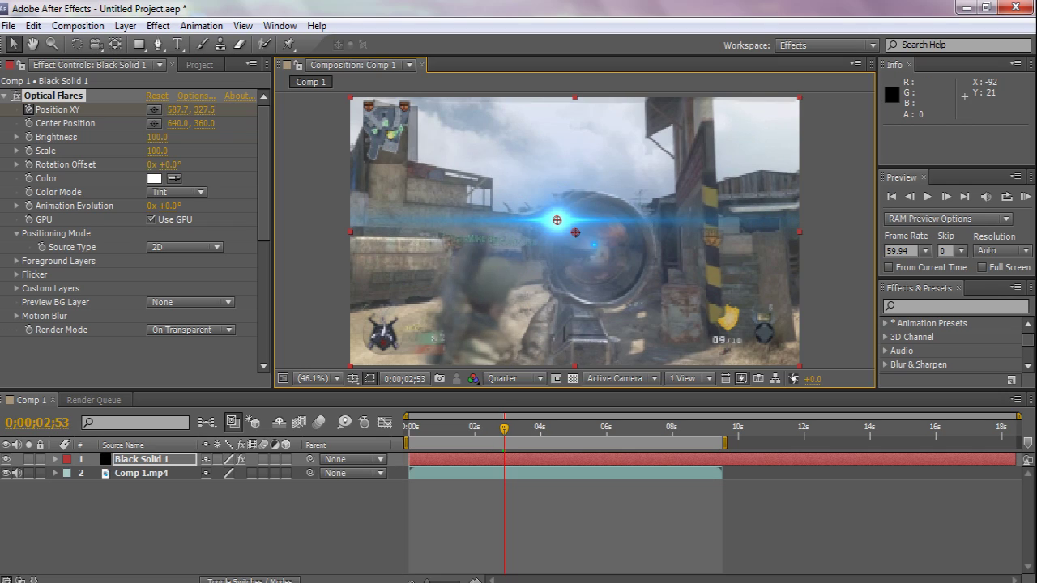
- Keyframe the flare around the scope's top-right edge, right side and lower right
{"action": "left_click", "coordinate": [154, 109]}
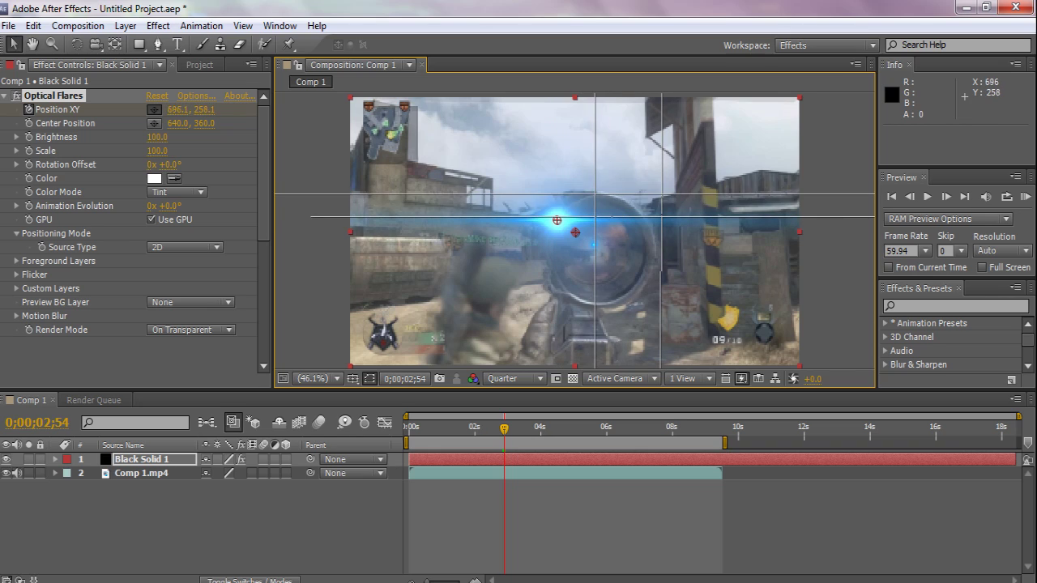
{"action": "left_click", "coordinate": [662, 208]}
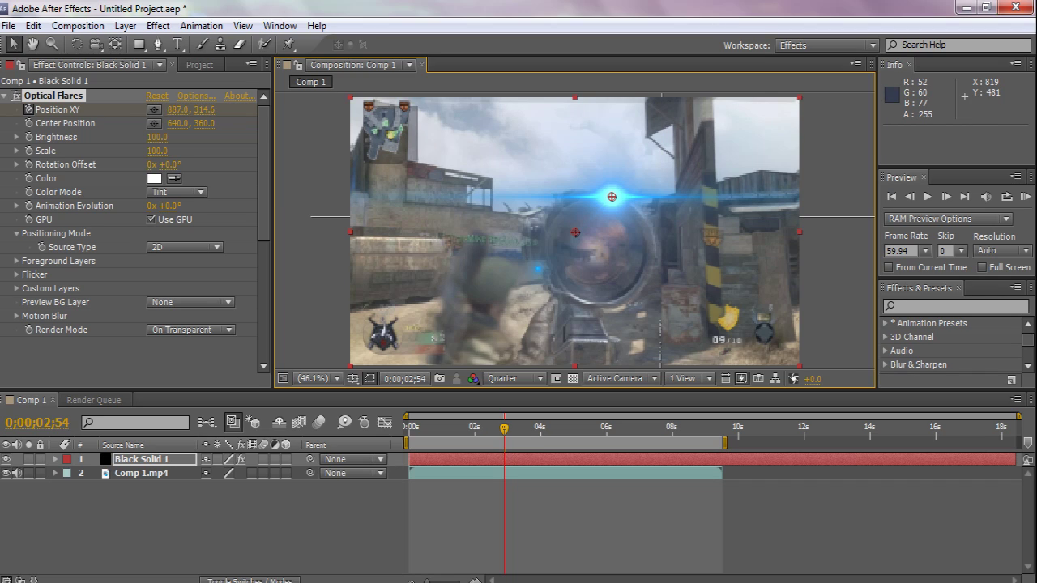
{"action": "left_click", "coordinate": [611, 197]}
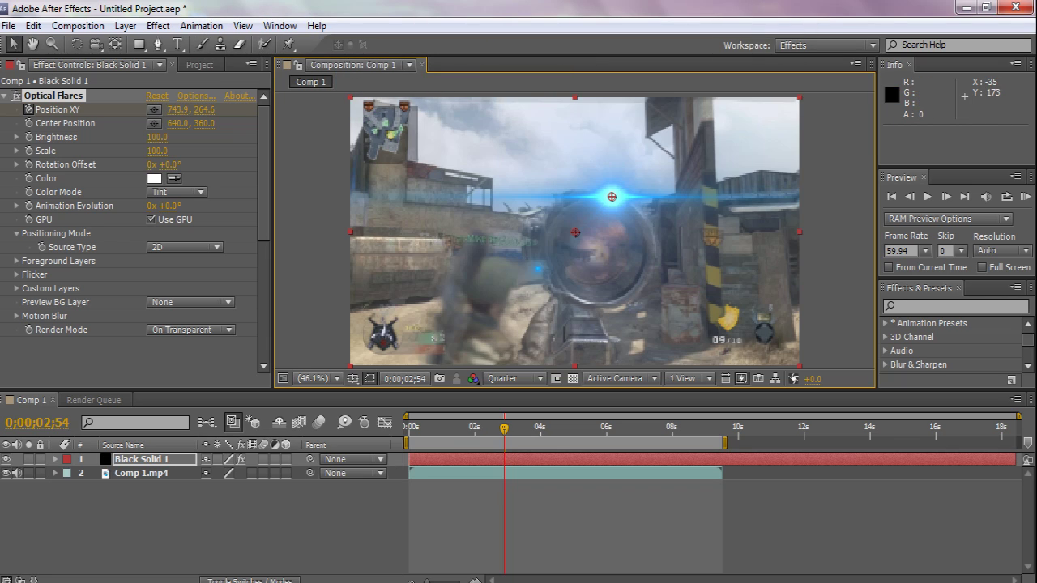
{"action": "left_click", "coordinate": [153, 110]}
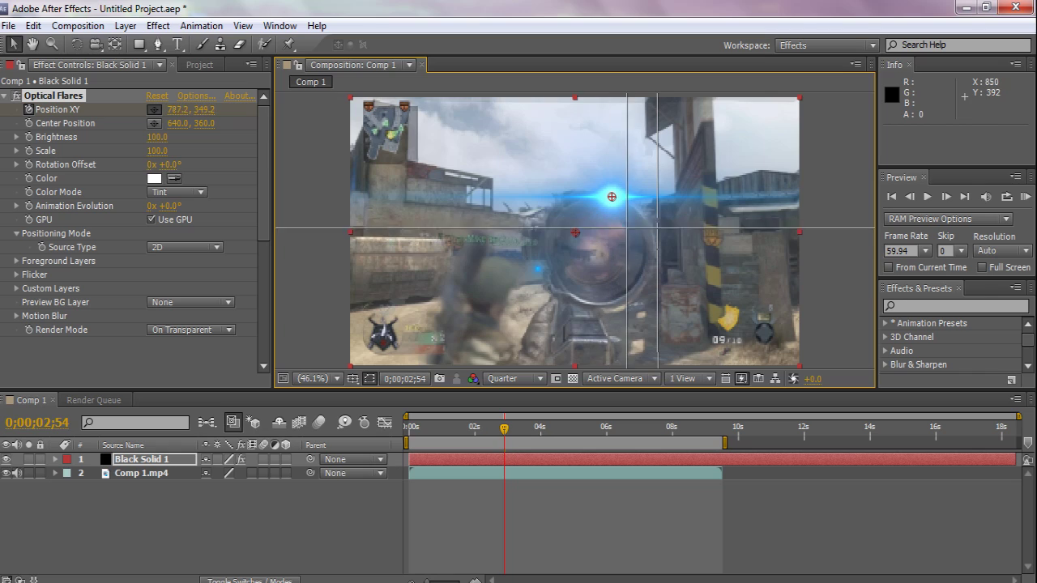
{"action": "left_click", "coordinate": [652, 252]}
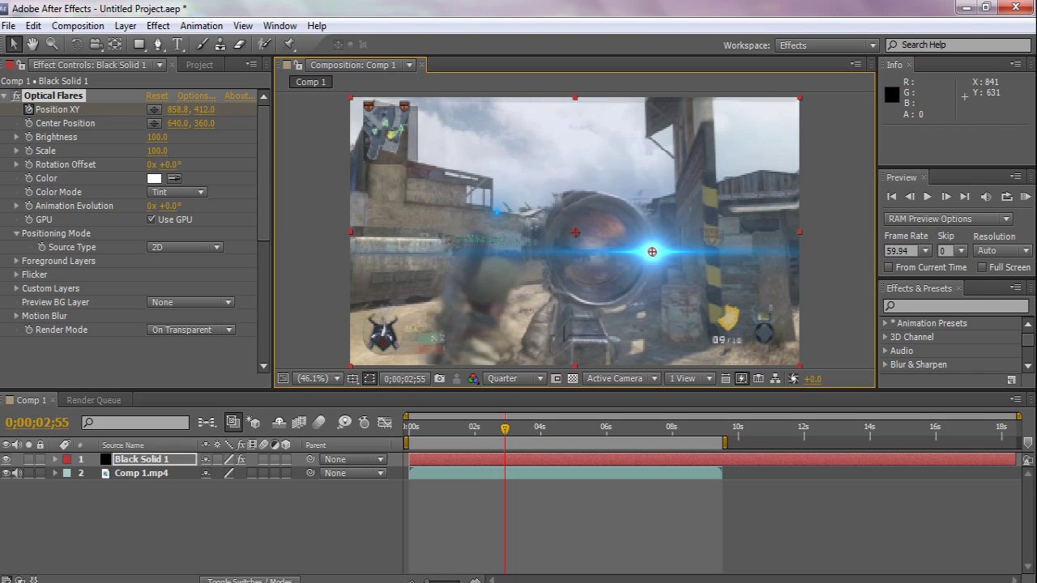
{"action": "key", "text": "Page_Up"}
{"action": "key", "text": "Page_Down"}
{"action": "key", "text": "Page_Down"}
{"action": "key", "text": "Page_Down"}
{"action": "key", "text": "Page_Down"}
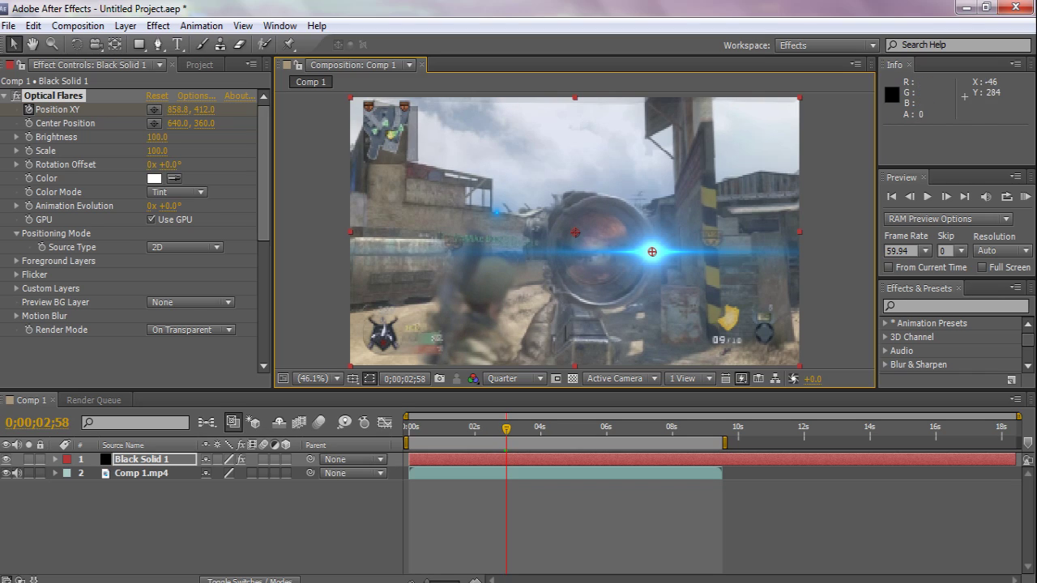
{"action": "left_click", "coordinate": [153, 109]}
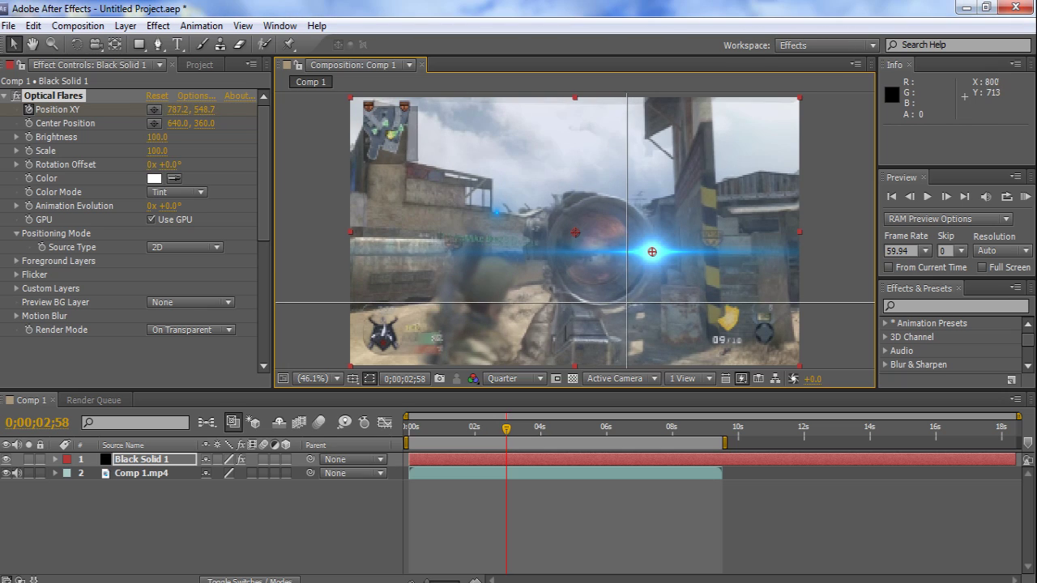
{"action": "left_click", "coordinate": [626, 303]}
{"action": "key", "text": "space"}
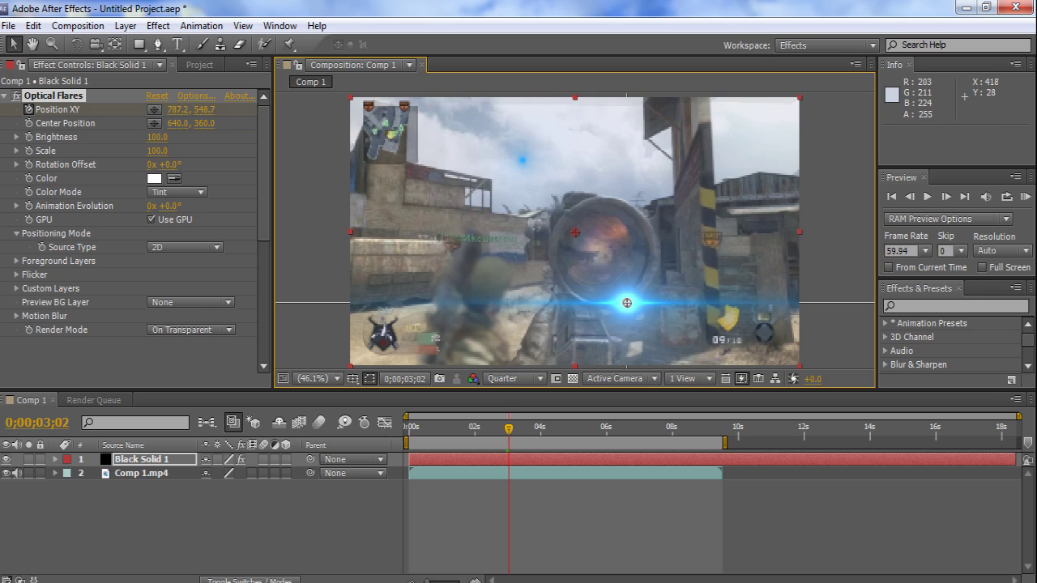
- Keyframe the flare left of the scope, at its upper edge, then onto the scope, through about 03;08
{"action": "left_click", "coordinate": [153, 109]}
{"action": "left_click", "coordinate": [512, 264]}
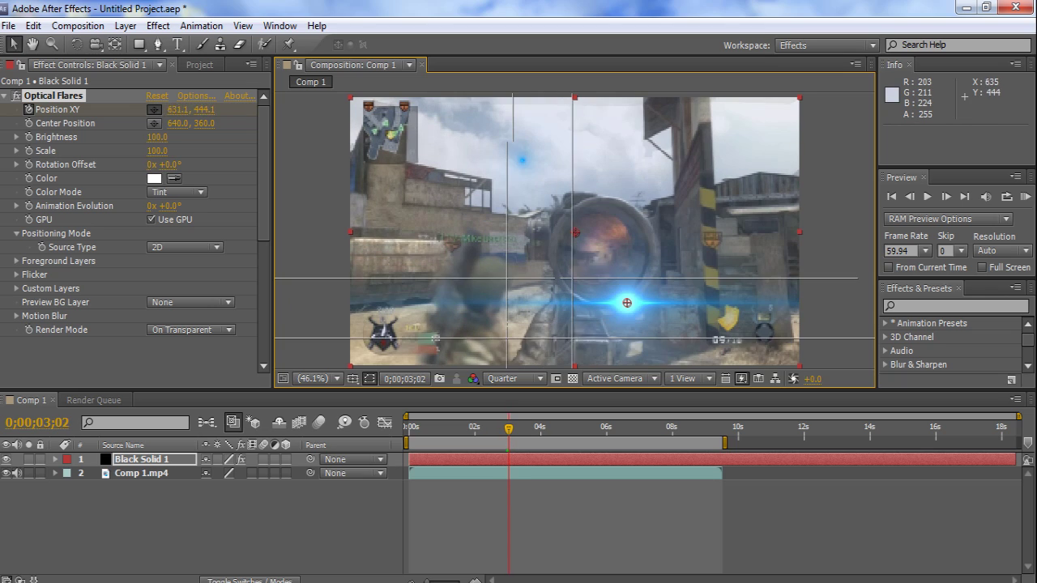
{"action": "left_click", "coordinate": [553, 257]}
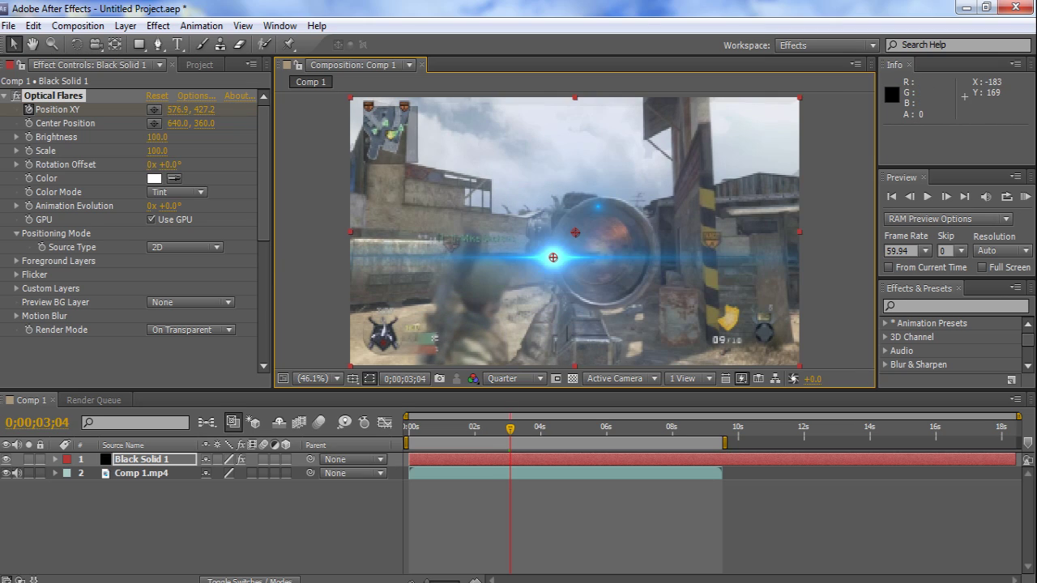
{"action": "left_click", "coordinate": [154, 110]}
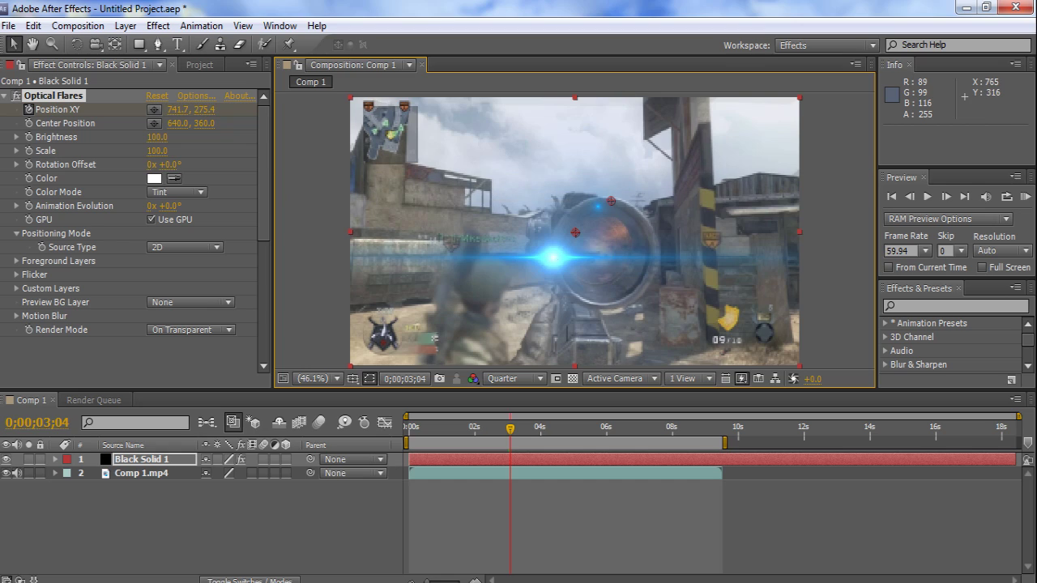
{"action": "left_click", "coordinate": [611, 201]}
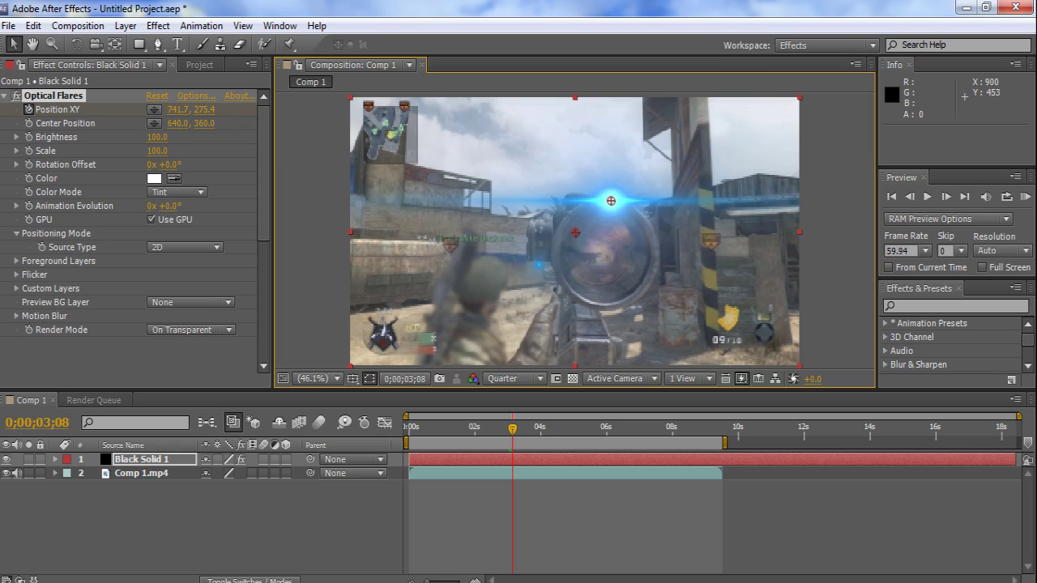
{"action": "left_click", "coordinate": [154, 109]}
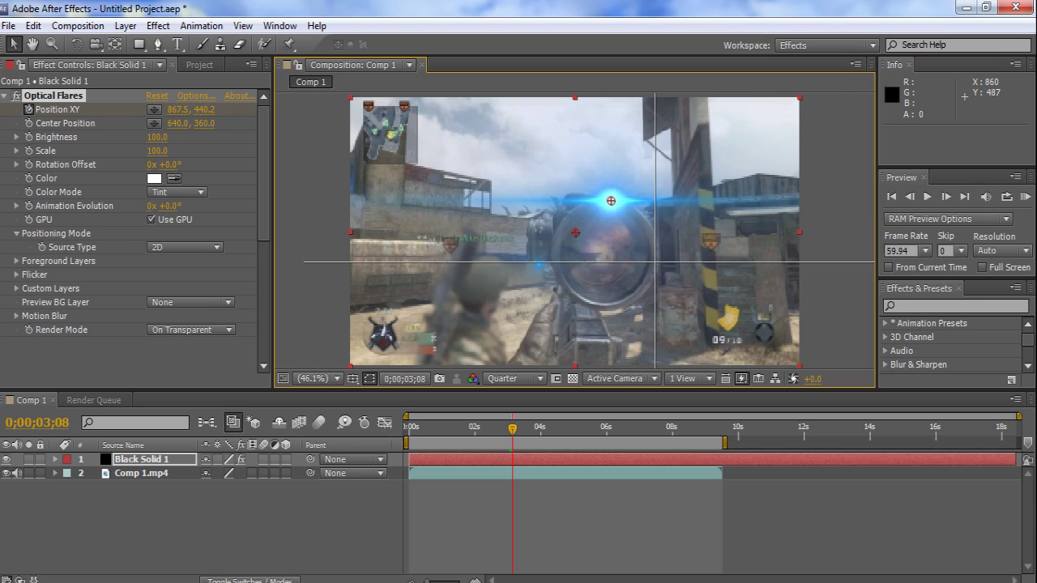
{"action": "left_click", "coordinate": [654, 262]}
{"action": "key", "text": "space"}
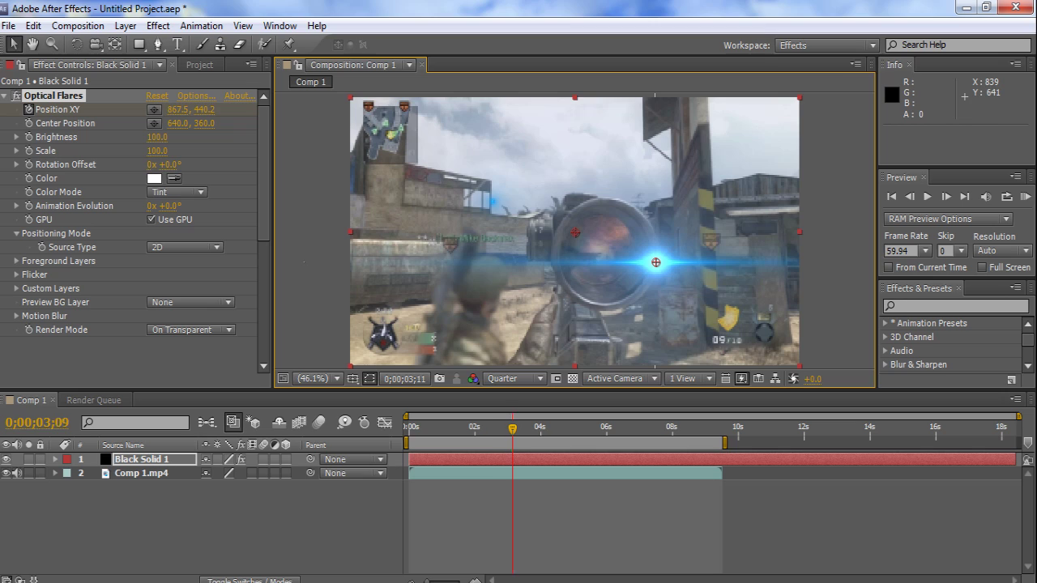
{"action": "left_click", "coordinate": [654, 262]}
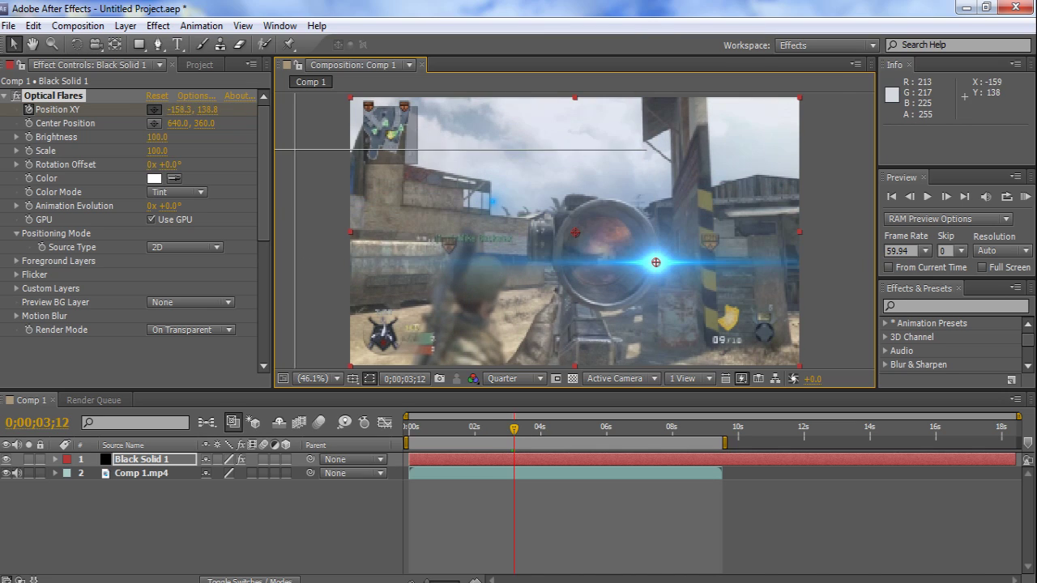
- Reposition the flare through 03;19, undoing a wrong pick and dragging it below the scope to 641.9, 687.5
{"action": "left_click", "coordinate": [648, 268]}
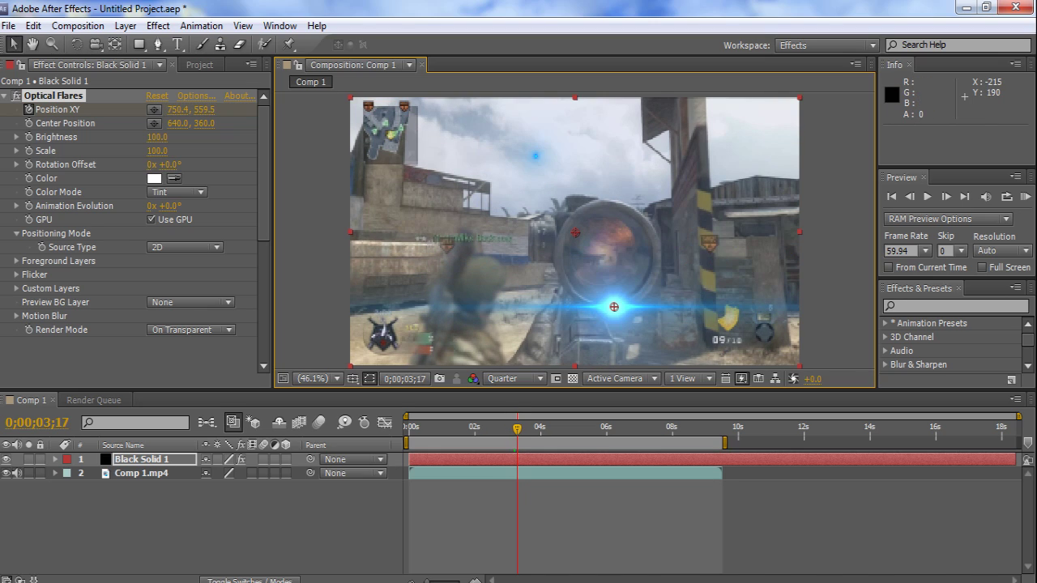
{"action": "left_click", "coordinate": [154, 109]}
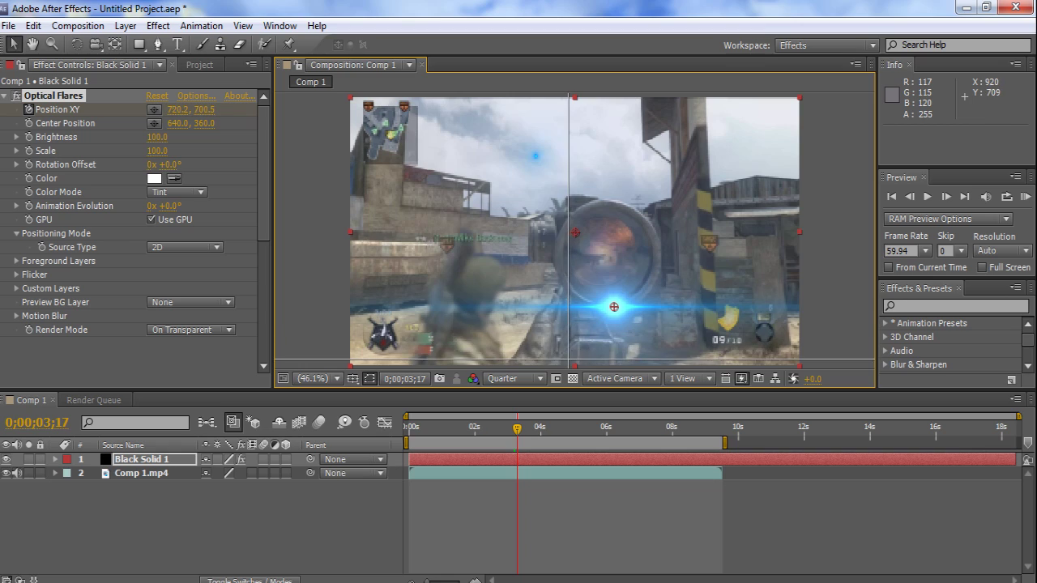
{"action": "left_click", "coordinate": [569, 359]}
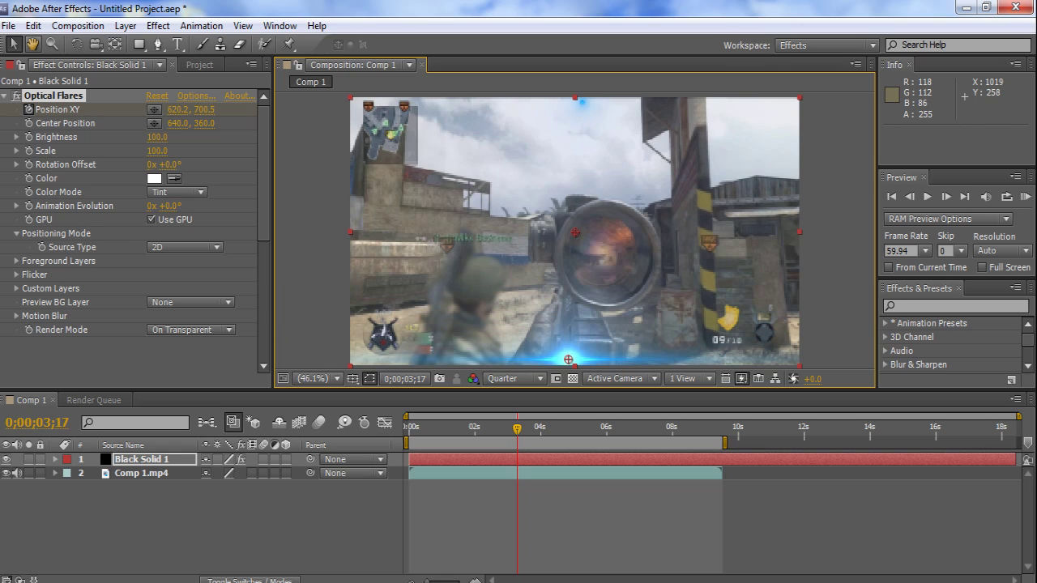
{"action": "left_click", "coordinate": [34, 26]}
{"action": "left_click", "coordinate": [32, 46]}
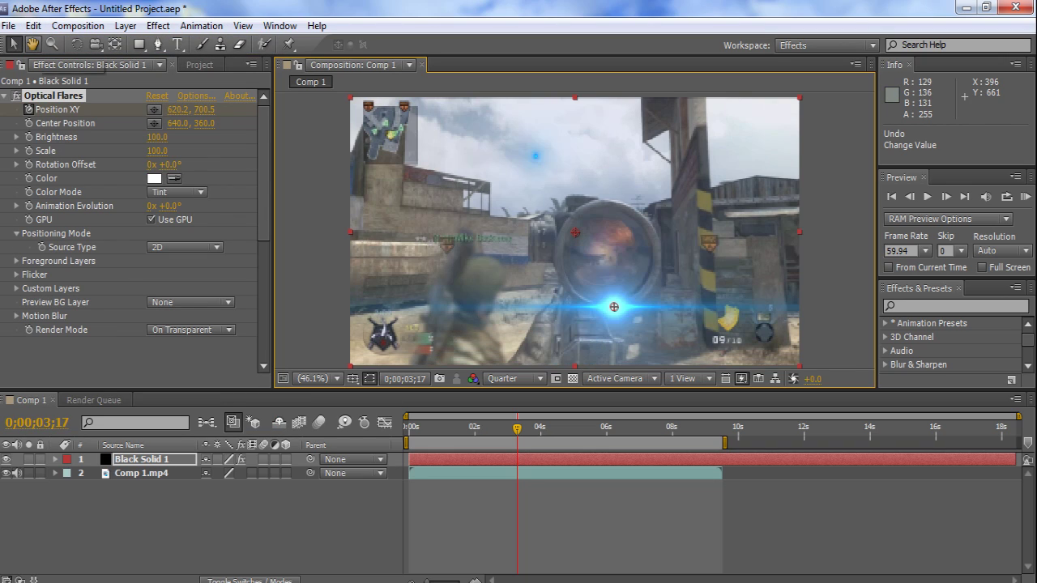
{"action": "key", "text": "Page_Down"}
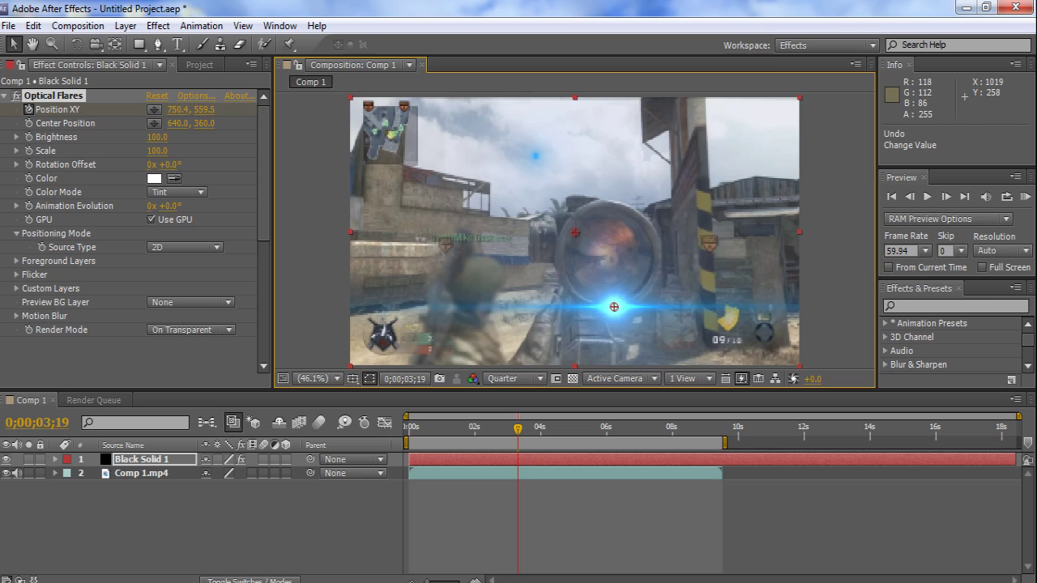
{"action": "left_click_drag", "start_coordinate": [614, 307], "coordinate": [575, 355]}
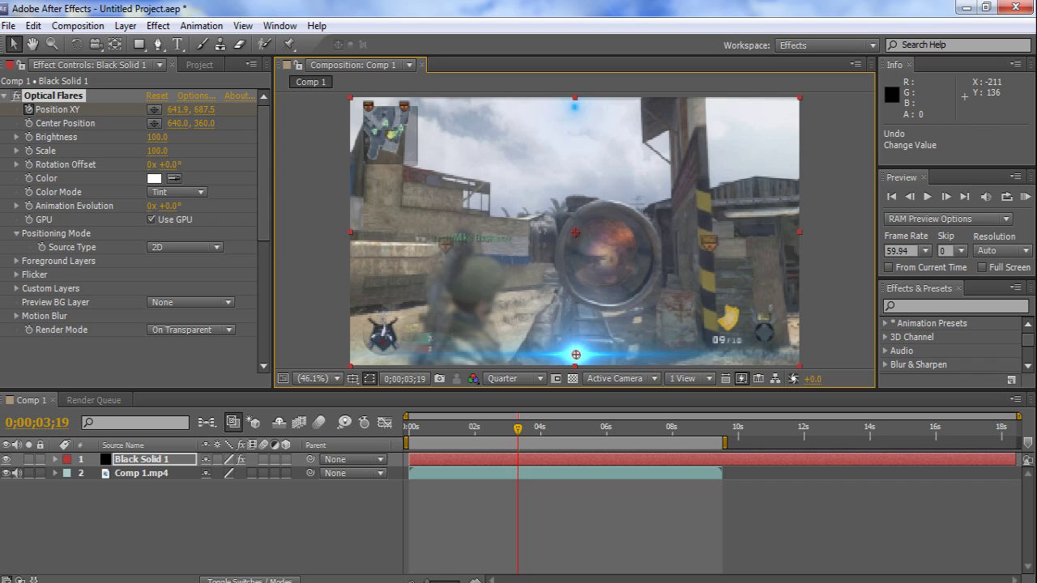
{"action": "key", "text": "Page_Up"}
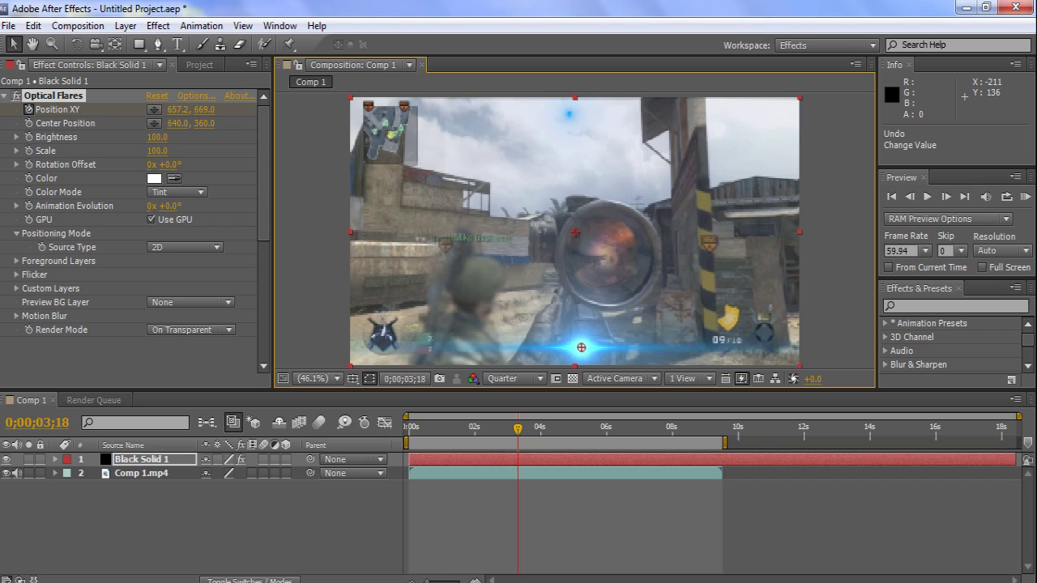
{"action": "key", "text": "Page_Down"}
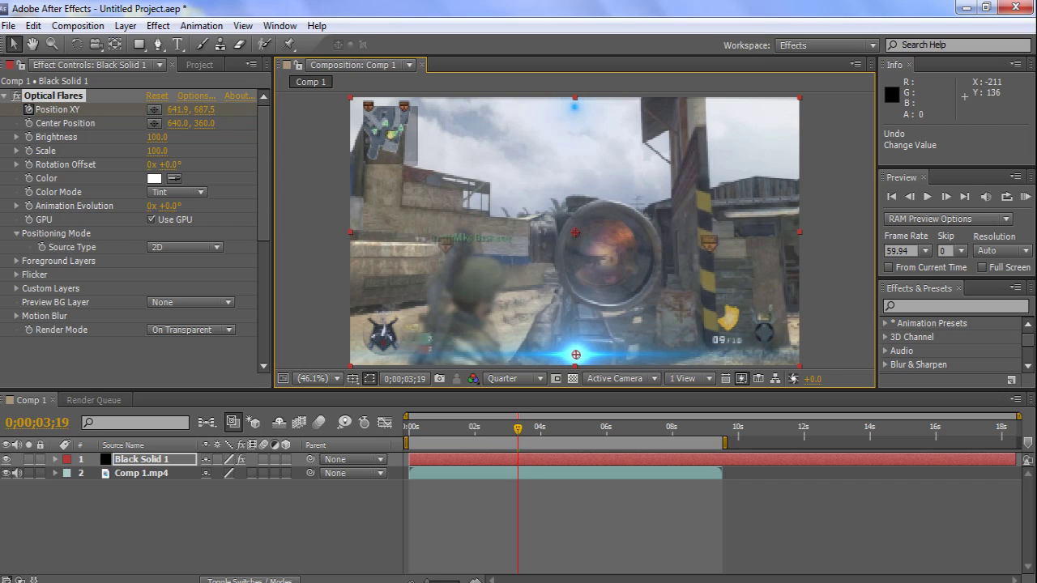
{"action": "left_click", "coordinate": [28, 137]}
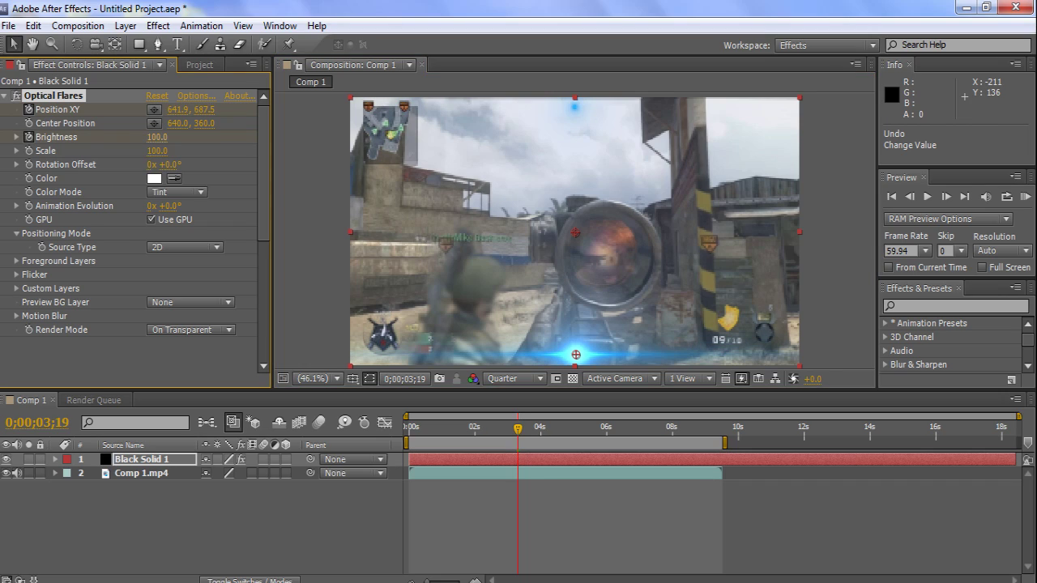
- Keyframe the flare Brightness to 0 at 3;19 and 100 at 3;18
{"action": "mouse_move", "coordinate": [157, 137]}
{"action": "left_mouse_down"}
{"action": "mouse_move", "coordinate": [121, 137]}
{"action": "mouse_move", "coordinate": [171, 137]}
{"action": "left_mouse_up"}
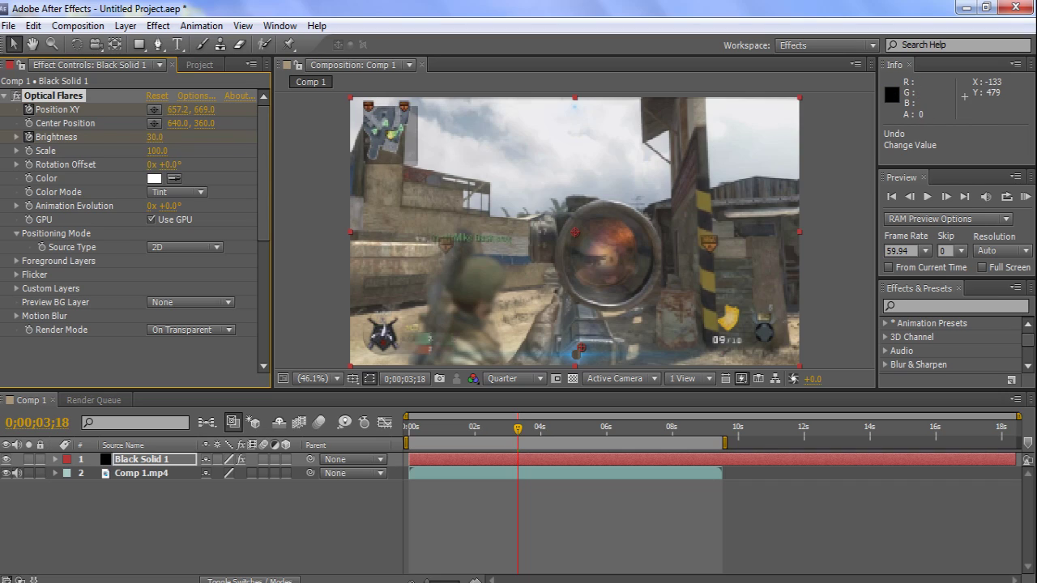
{"action": "key", "text": "Page_Up"}
{"action": "key", "text": "Page_Up"}
{"action": "key", "text": "Page_Up"}
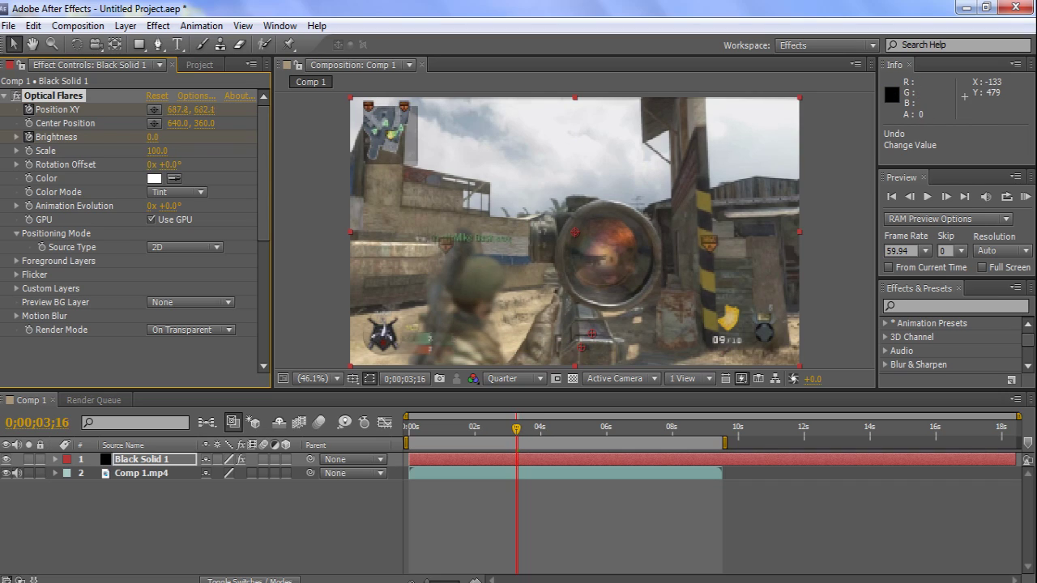
{"action": "key", "text": "Page_Down"}
{"action": "key", "text": "Page_Down"}
{"action": "key", "text": "Page_Down"}
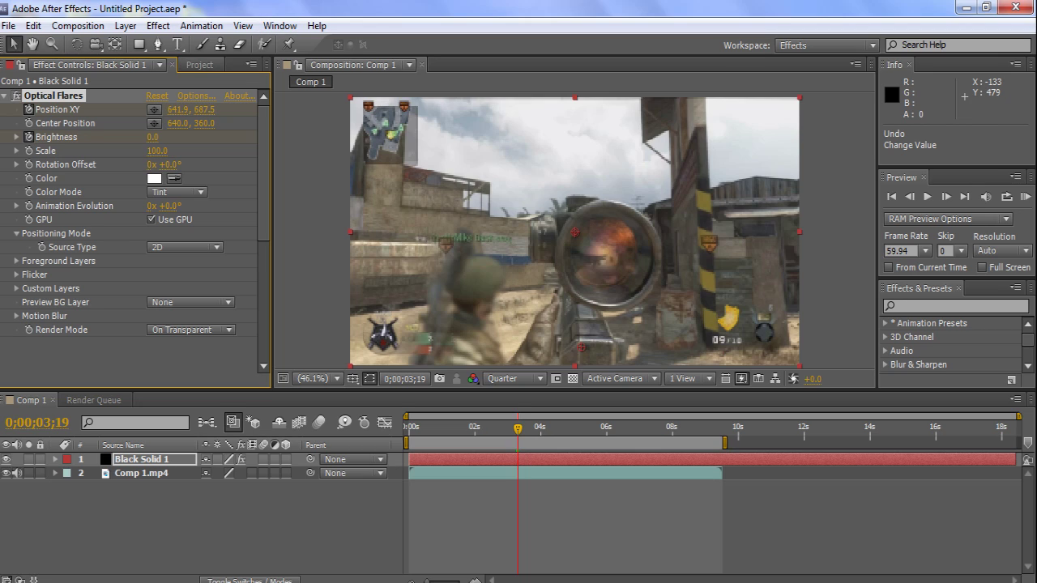
{"action": "type", "text": "90"}
{"action": "key", "text": "Return"}
{"action": "key", "text": "Page_Up"}
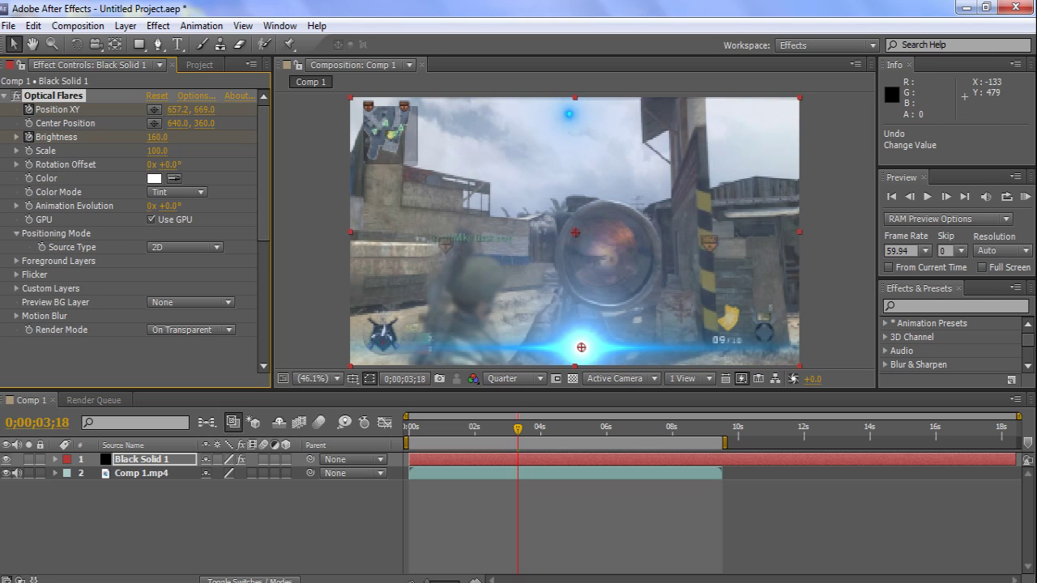
{"action": "left_click", "coordinate": [158, 137]}
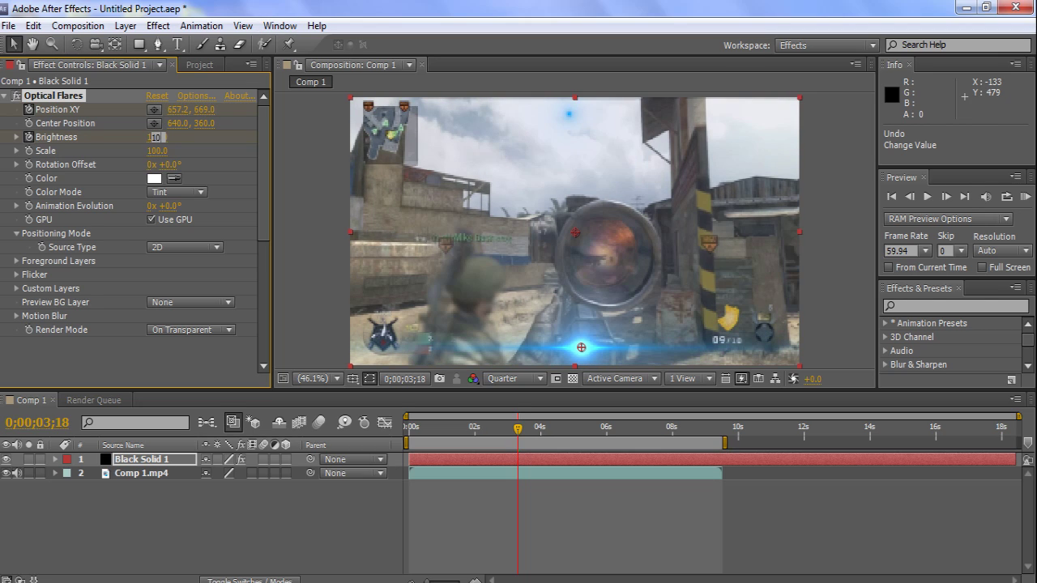
{"action": "type", "text": "100120"}
{"action": "key", "text": "Return"}
- Step between frames 3;17 and 3;19 to check that the flare cuts out
{"action": "key", "text": "F2"}
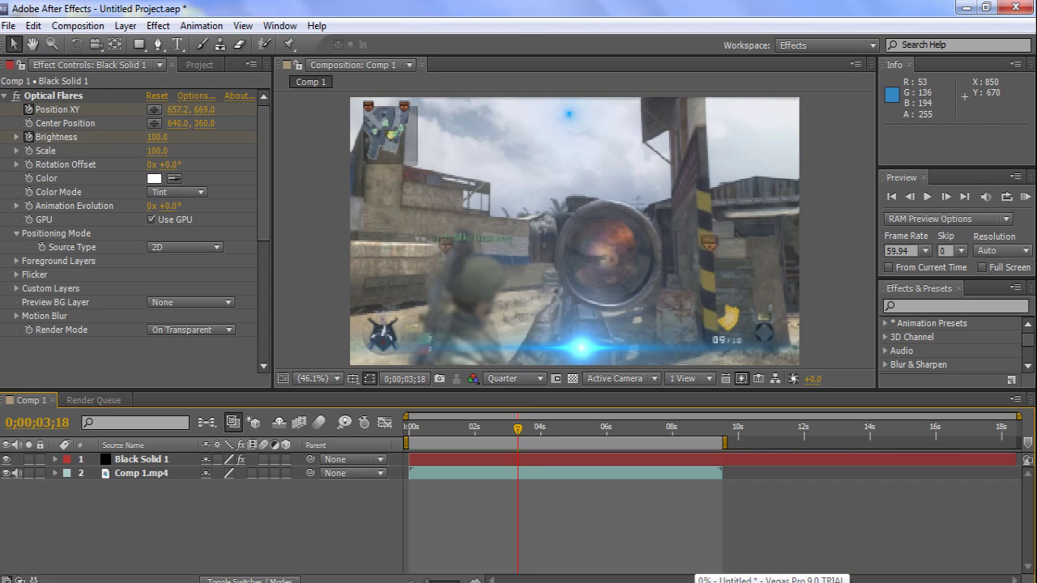
{"action": "key", "text": "Page_Down"}
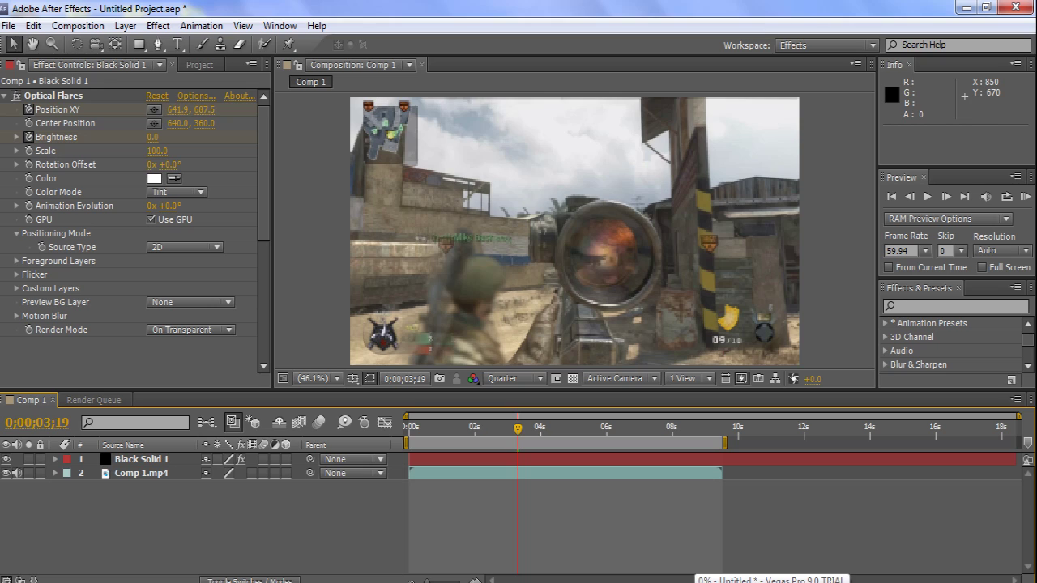
{"action": "key", "text": "Page_Up"}
{"action": "key", "text": "Page_Down"}
{"action": "key", "text": "F2"}
{"action": "key", "text": "Page_Up"}
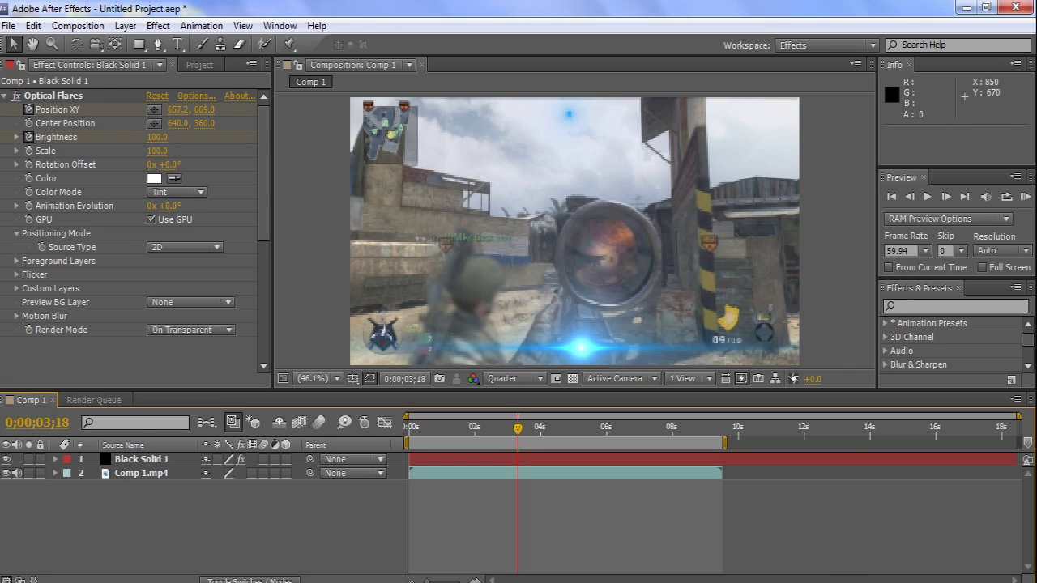
{"action": "key", "text": "Page_Down"}
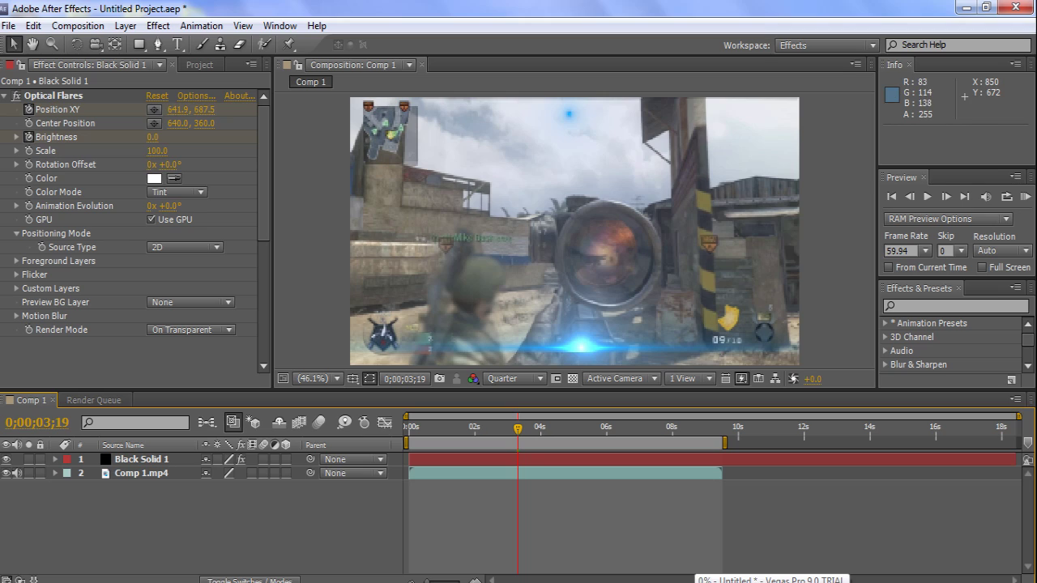
{"action": "key", "text": "Page_Up"}
{"action": "key", "text": "Page_Up"}
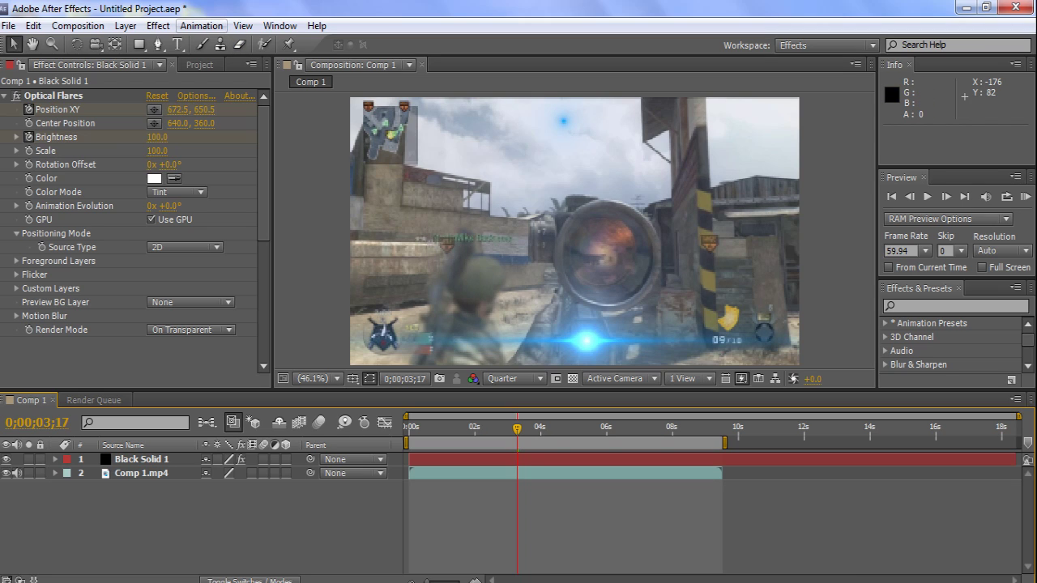
- Add Comp 1 to the Render Queue with Best Settings and Lossless output to Comp 1.avi
{"action": "left_click", "coordinate": [158, 25]}
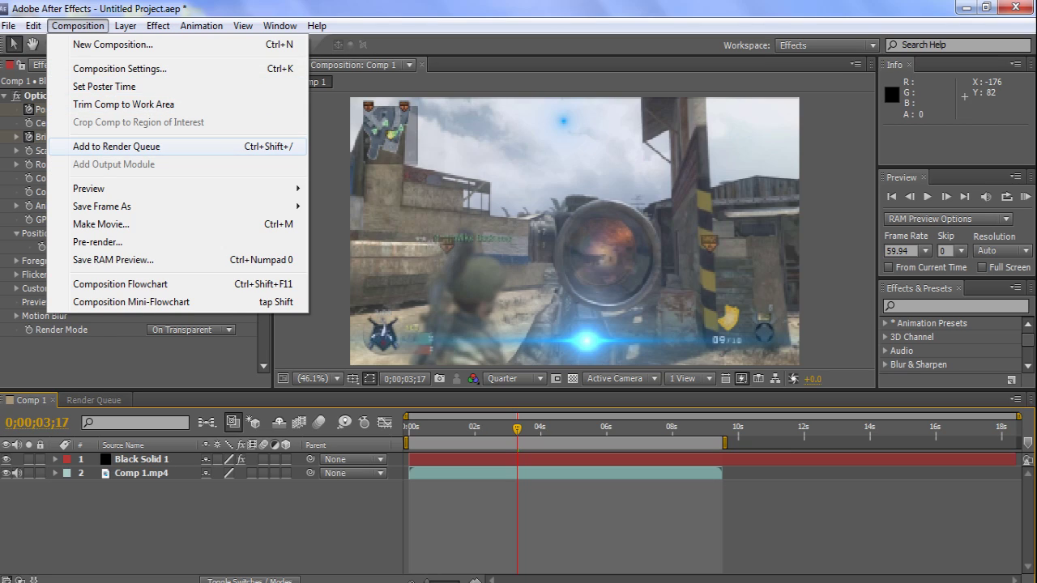
{"action": "left_click", "coordinate": [116, 146]}
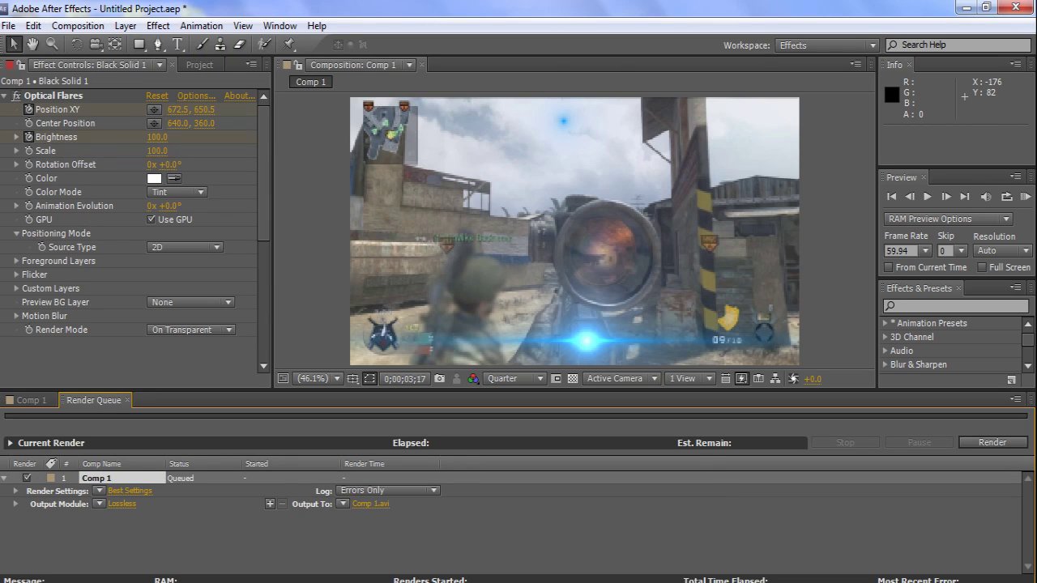